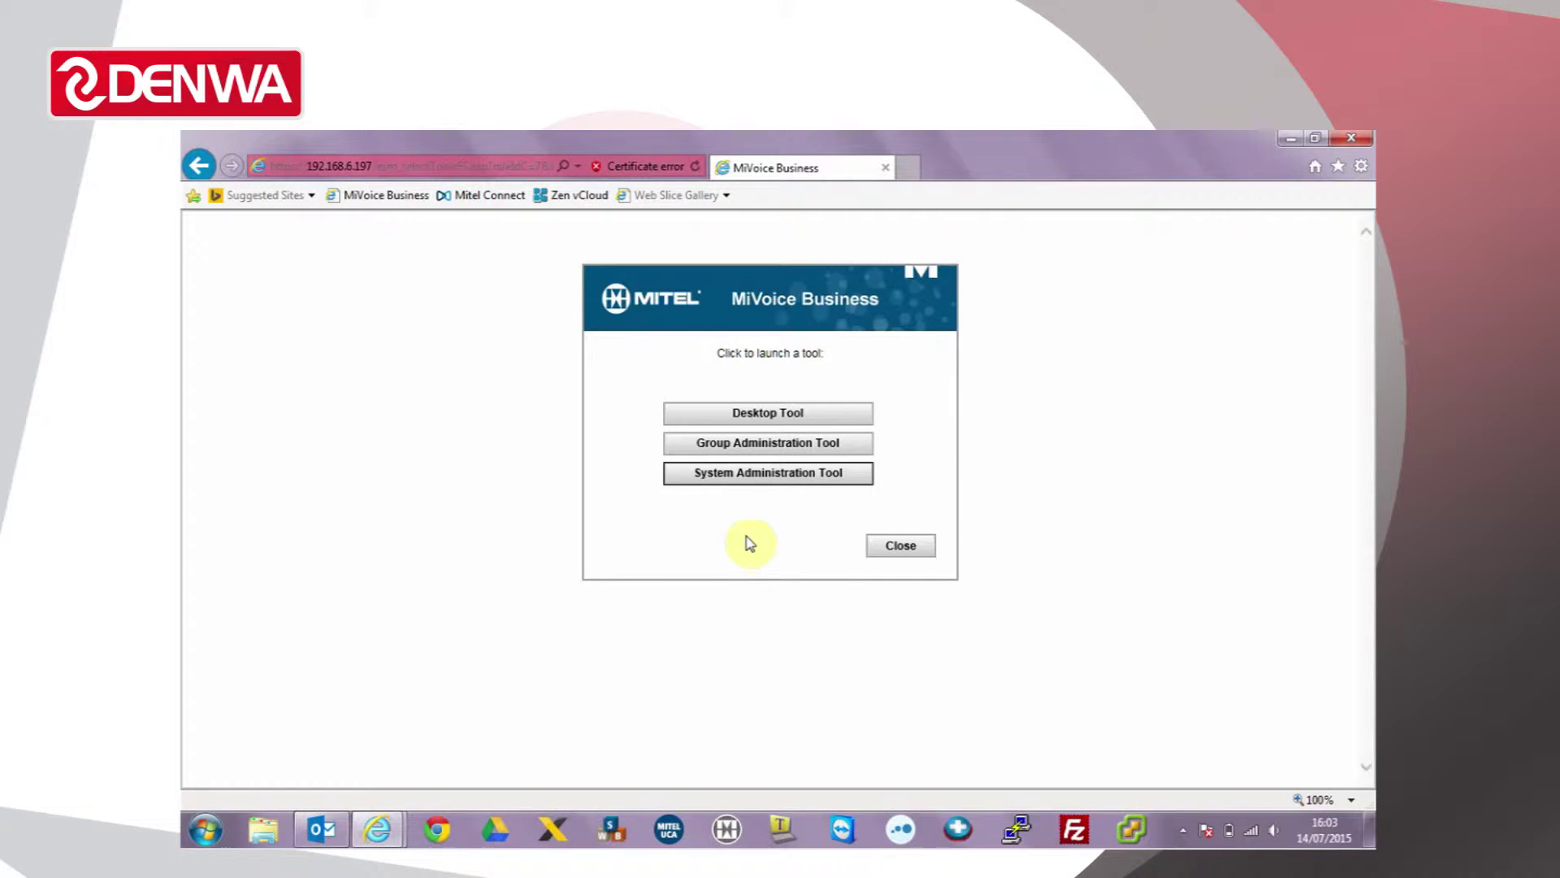
Launch the System Administration Tool maximized and open System Feature Settings > Class of Service Options
{"action": "left_click", "coordinate": [805, 479]}
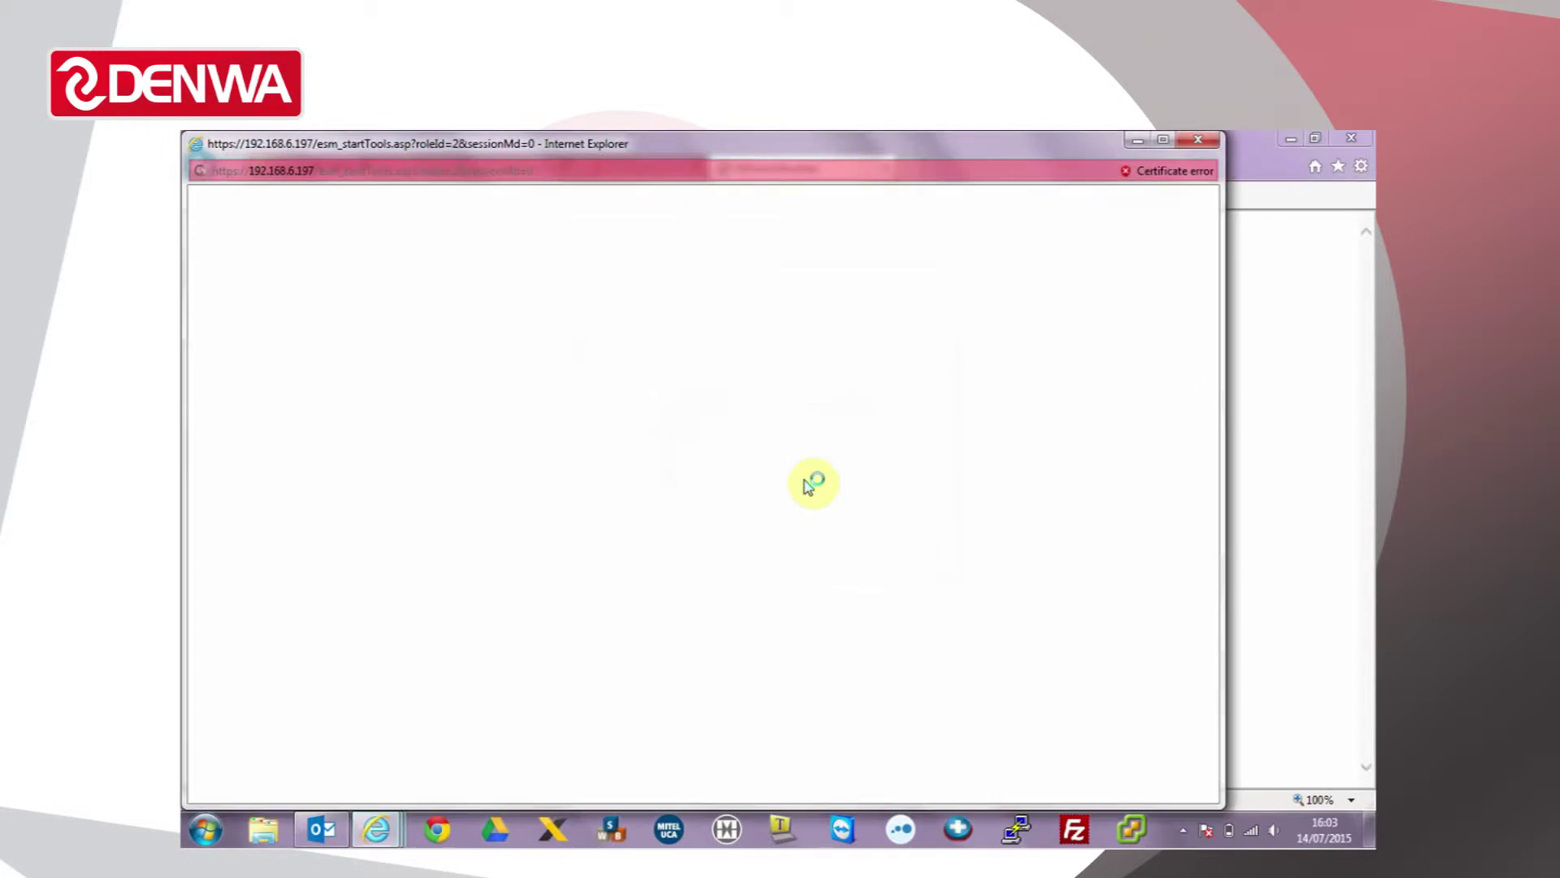
{"action": "left_click", "coordinate": [1163, 145]}
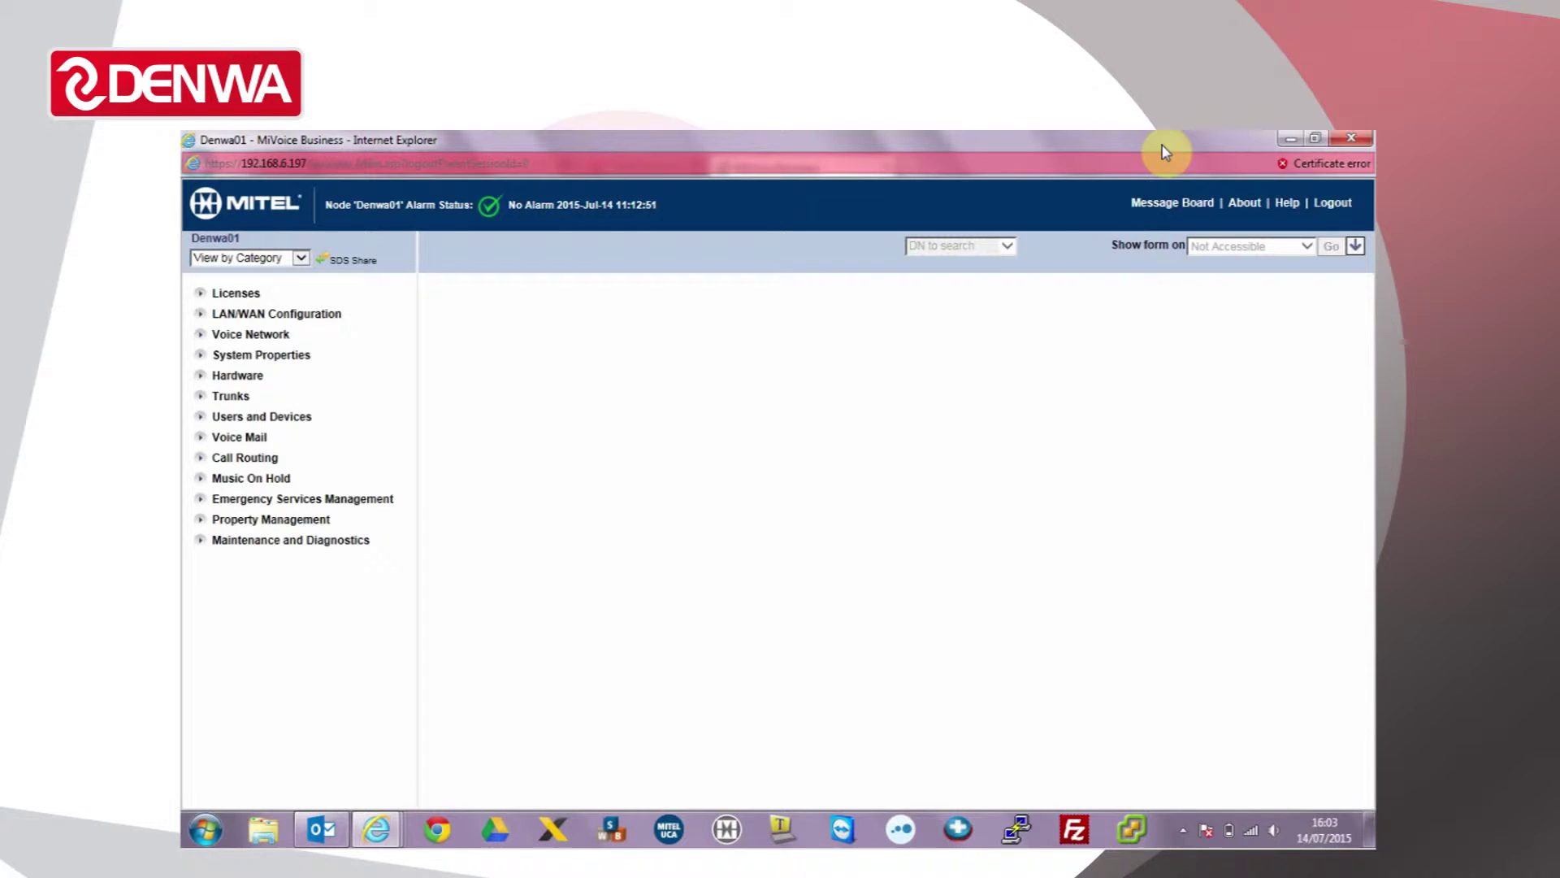
{"action": "left_click", "coordinate": [294, 364]}
{"action": "left_click", "coordinate": [292, 363]}
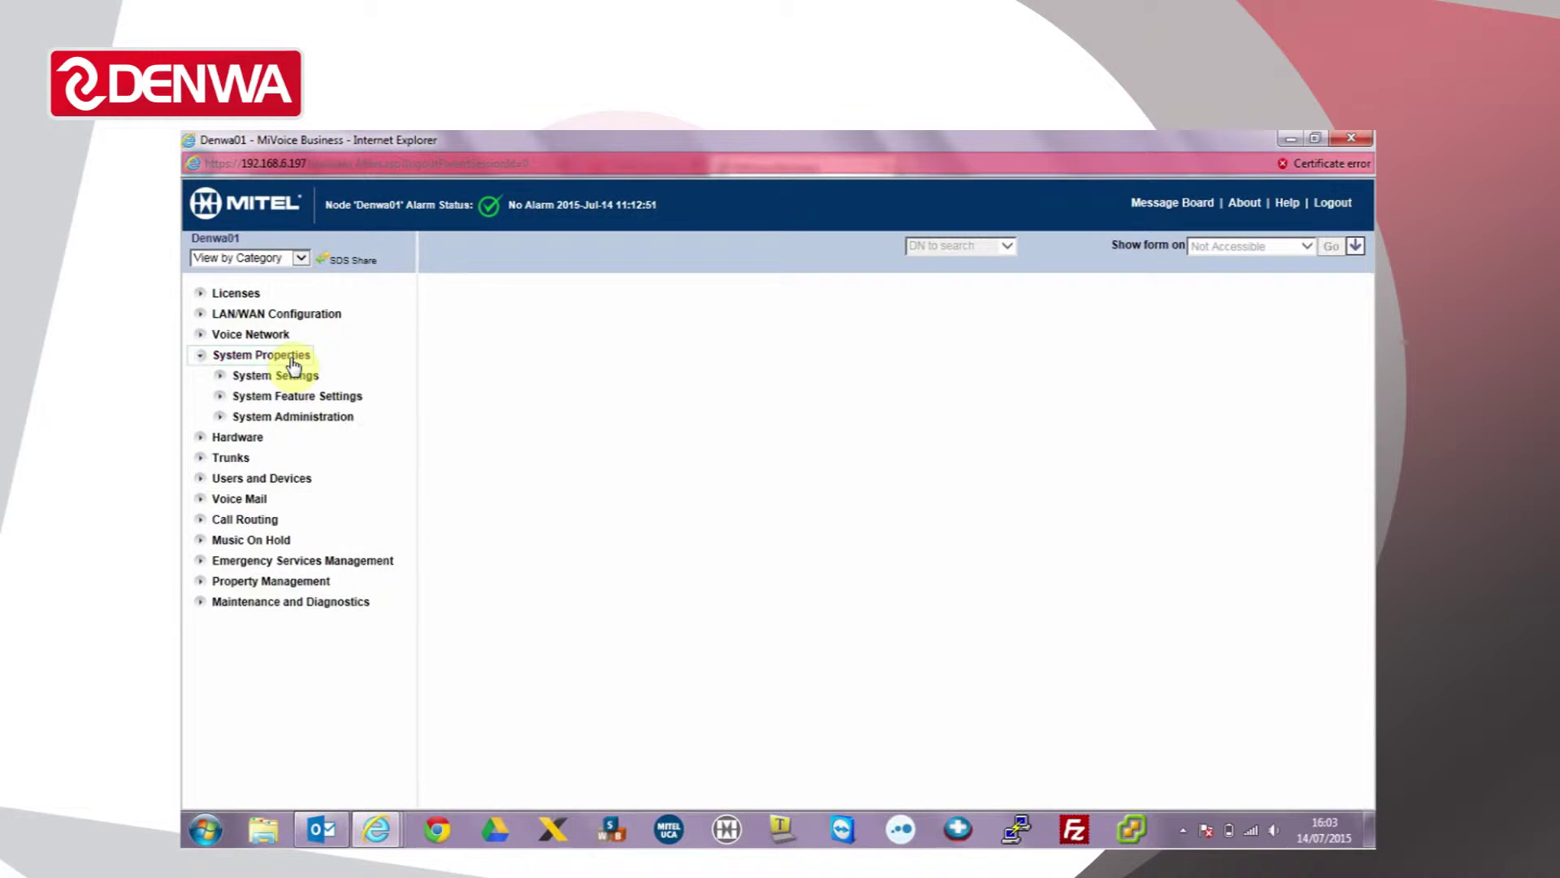
{"action": "left_click", "coordinate": [350, 396]}
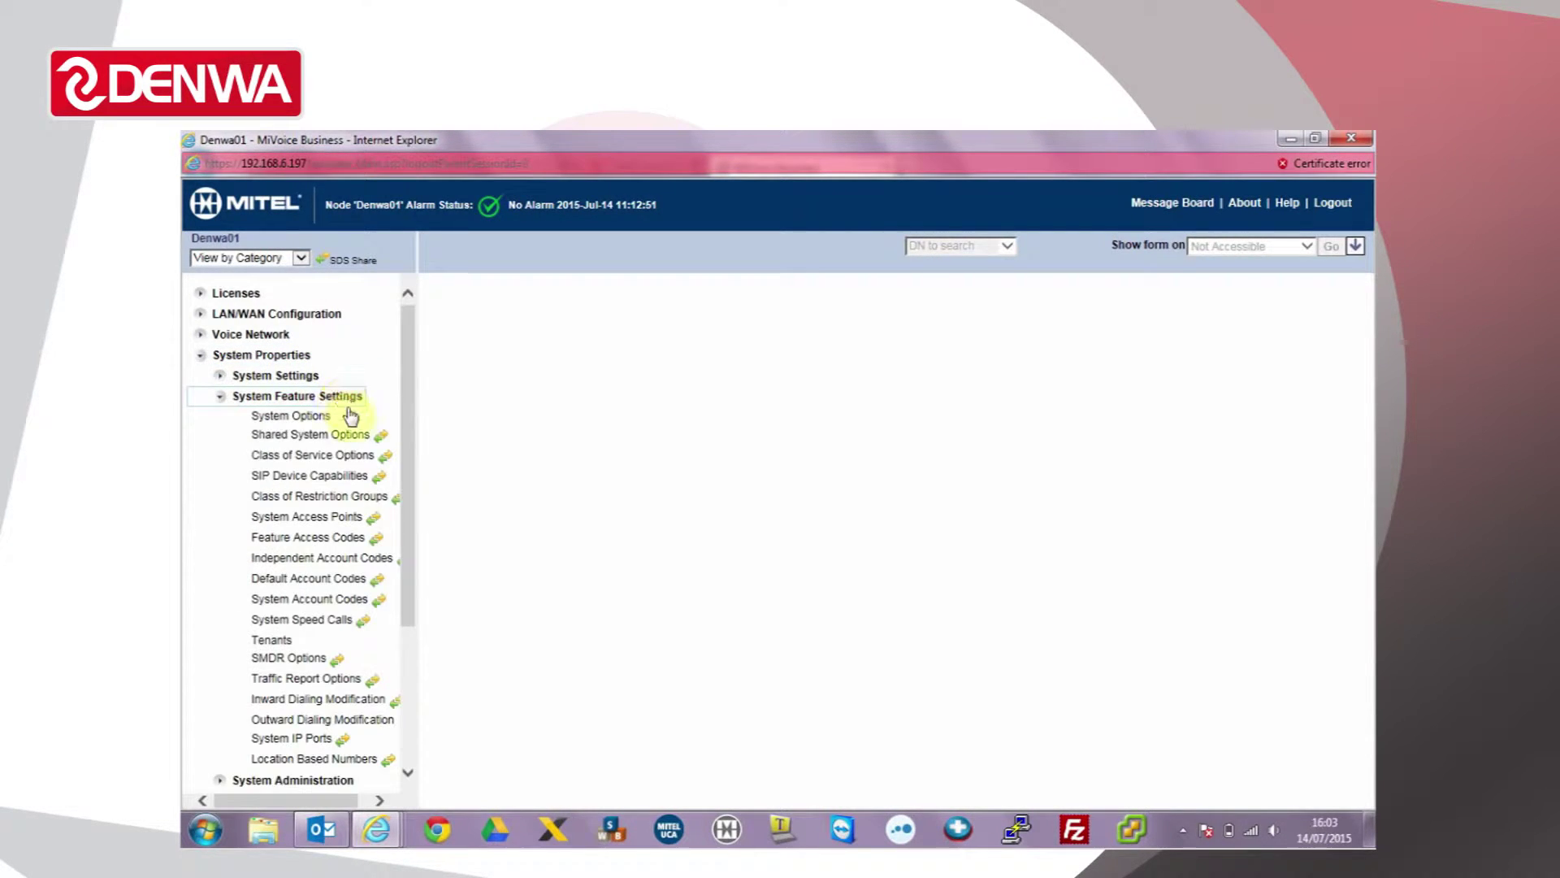
{"action": "left_click", "coordinate": [339, 456]}
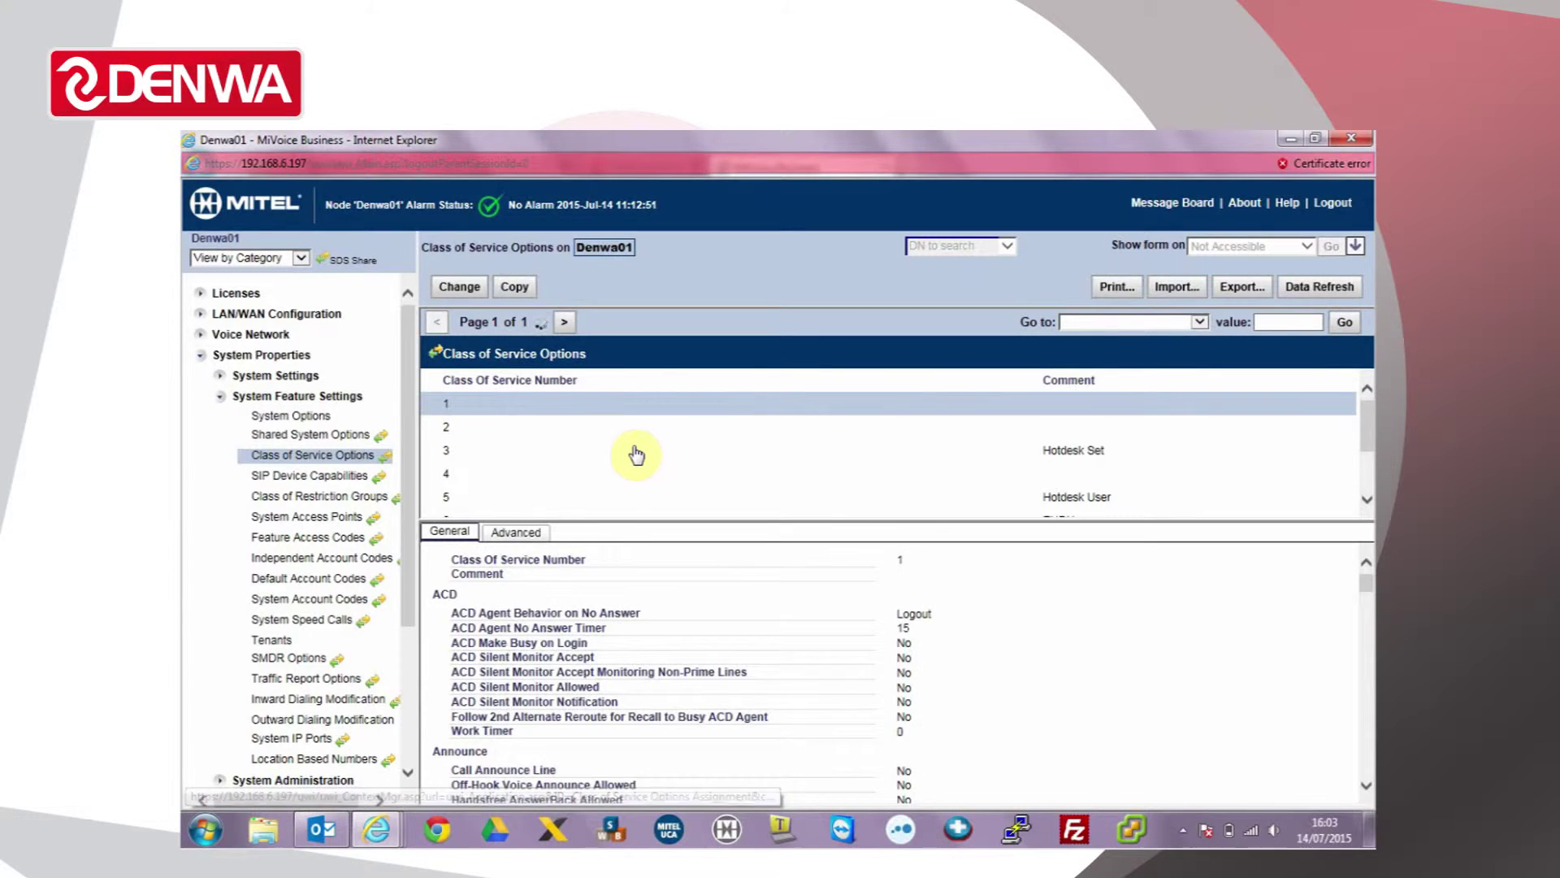
Set Group Page Accept and Allow to Yes for COS 5 (Hotdesk User), save, and open Feature Access Codes
{"action": "left_click", "coordinate": [1086, 499]}
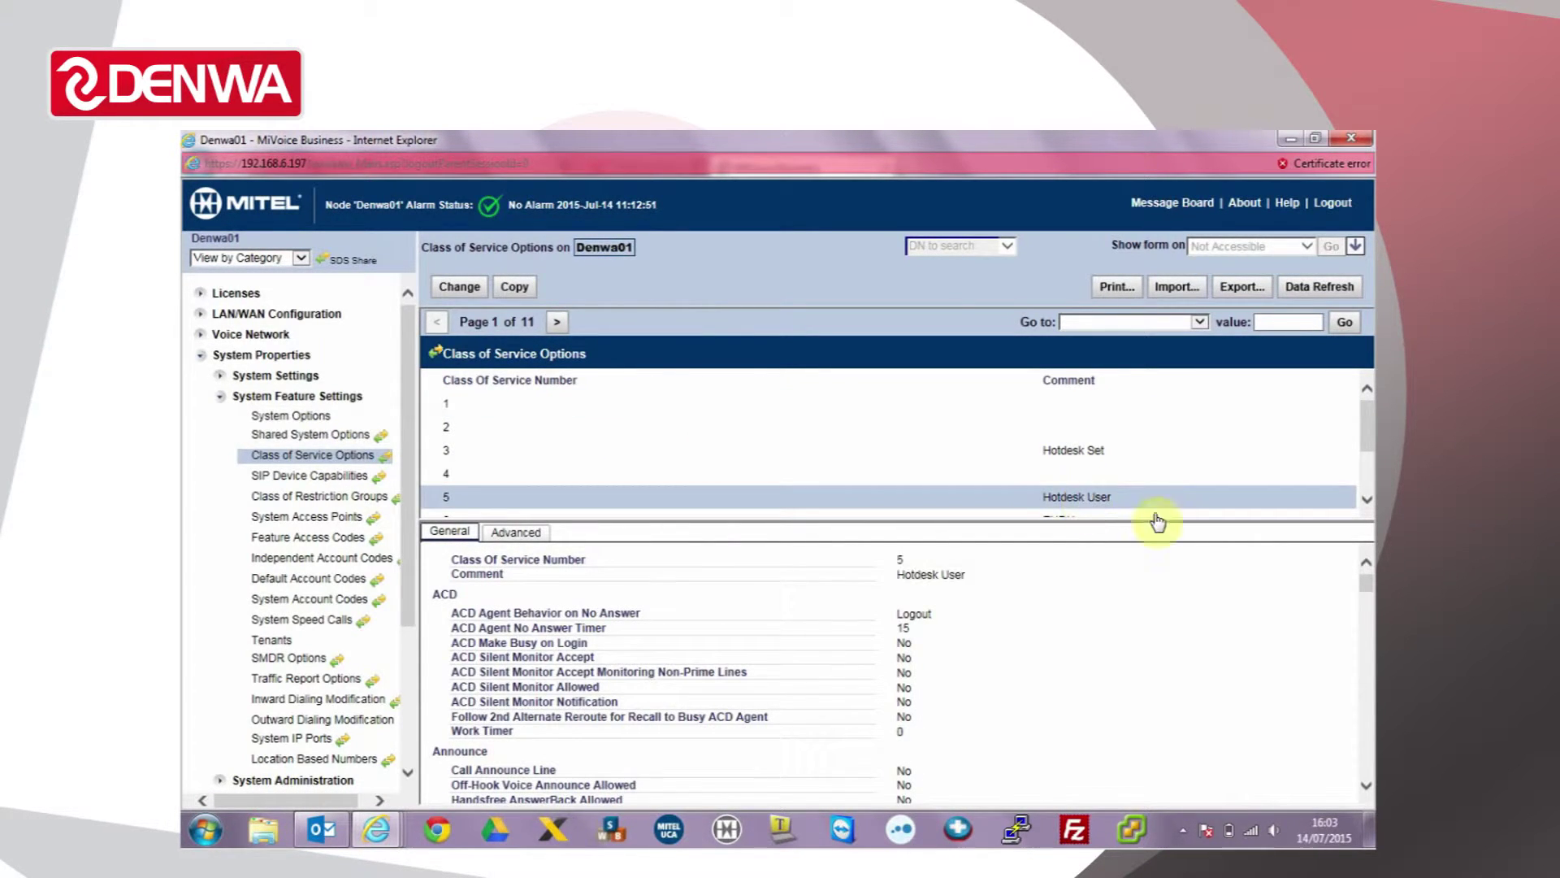
{"action": "left_click", "coordinate": [458, 289]}
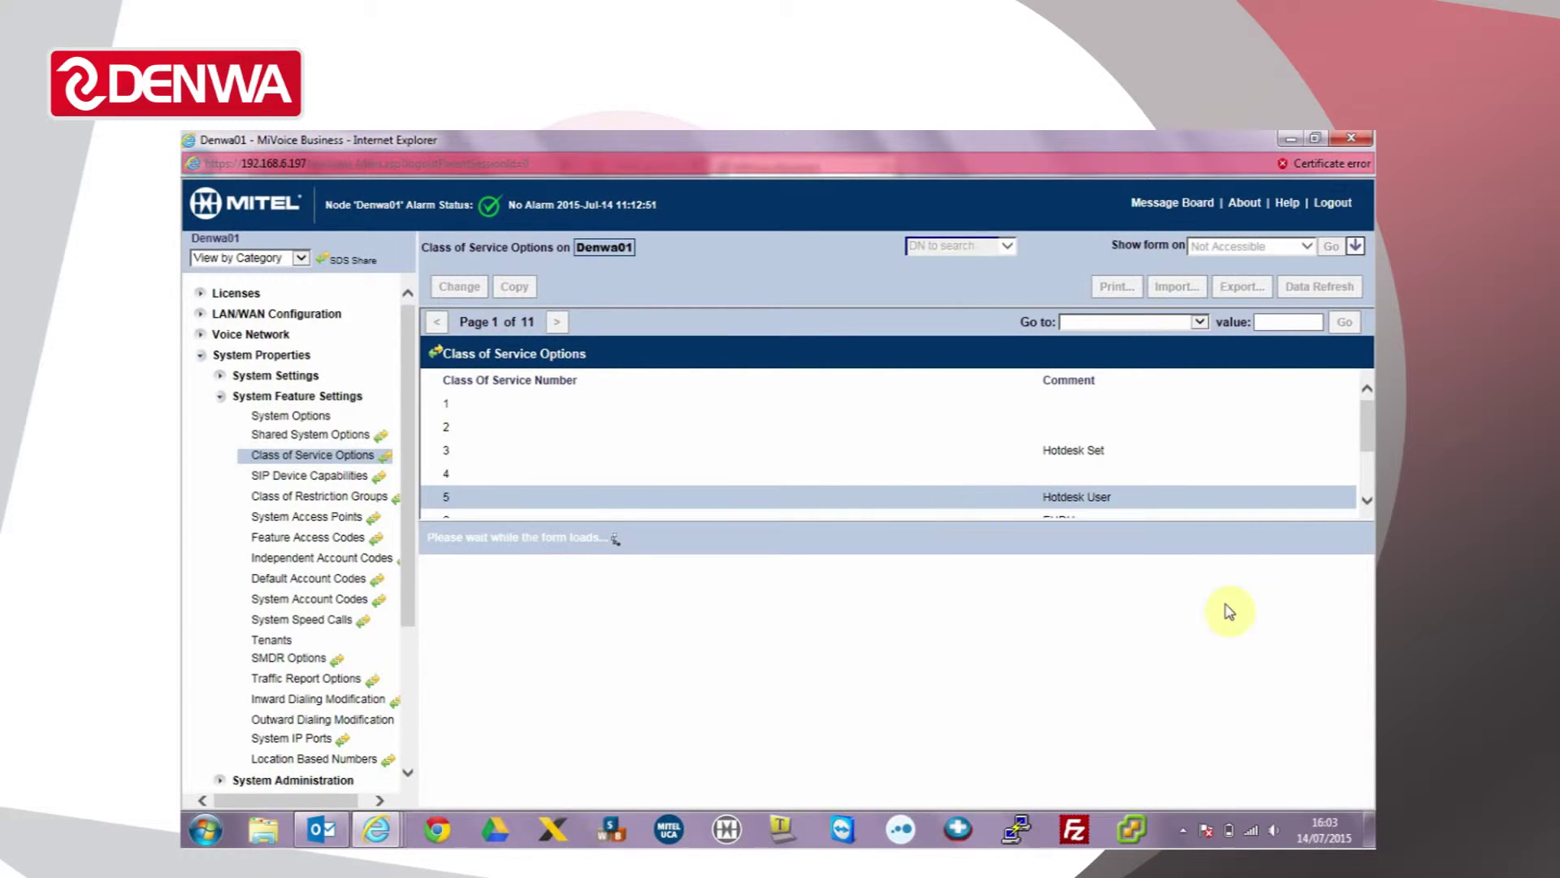
{"action": "left_click_drag", "start_coordinate": [1368, 616], "coordinate": [1370, 735]}
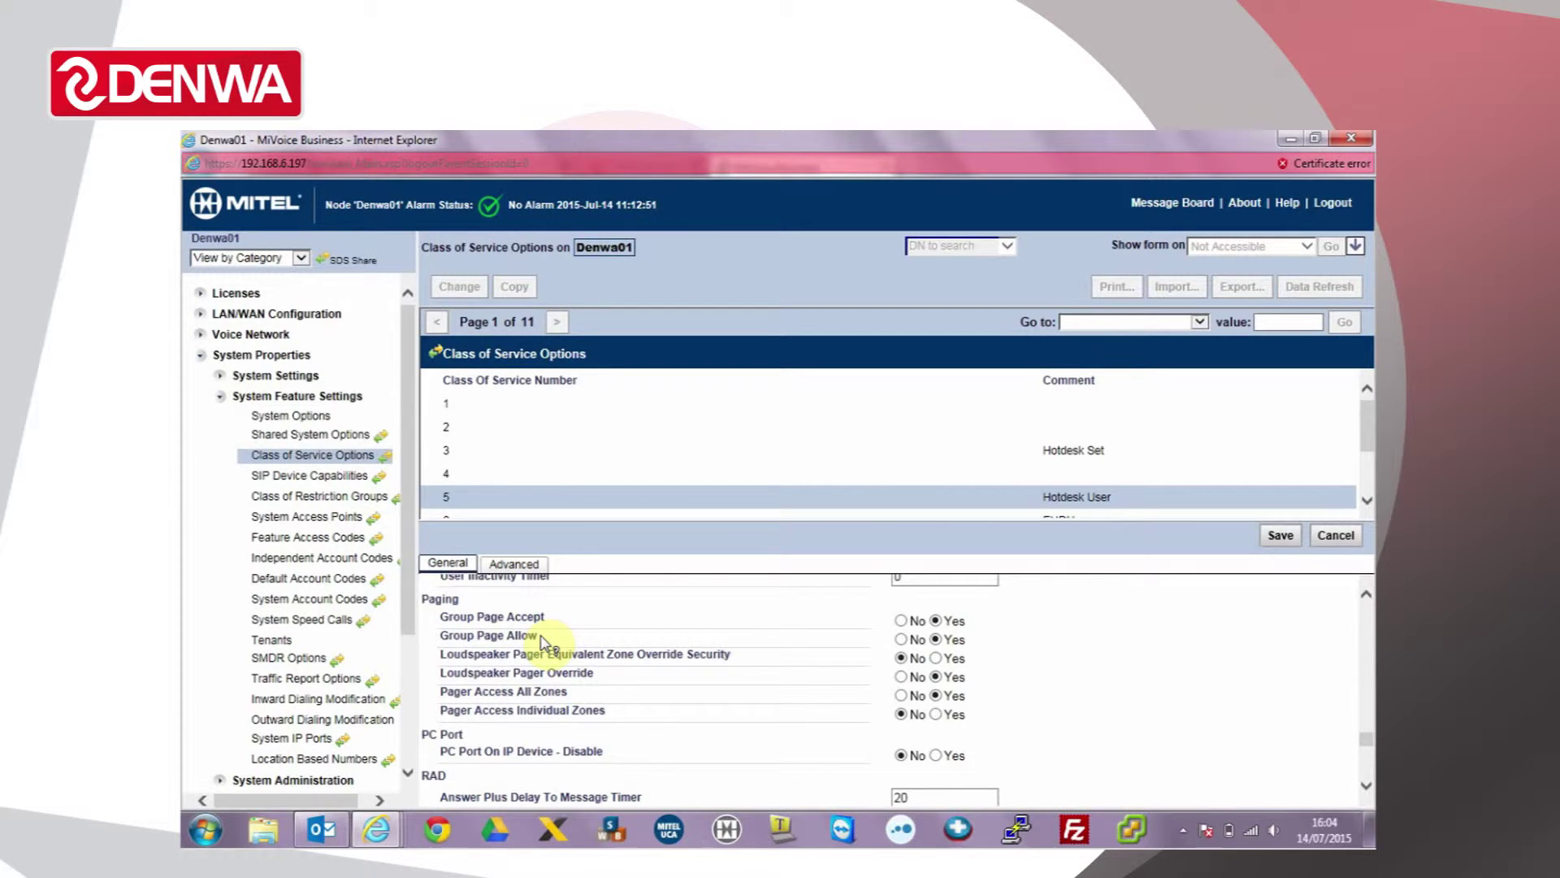
{"action": "left_click", "coordinate": [937, 639]}
{"action": "left_click", "coordinate": [1282, 540]}
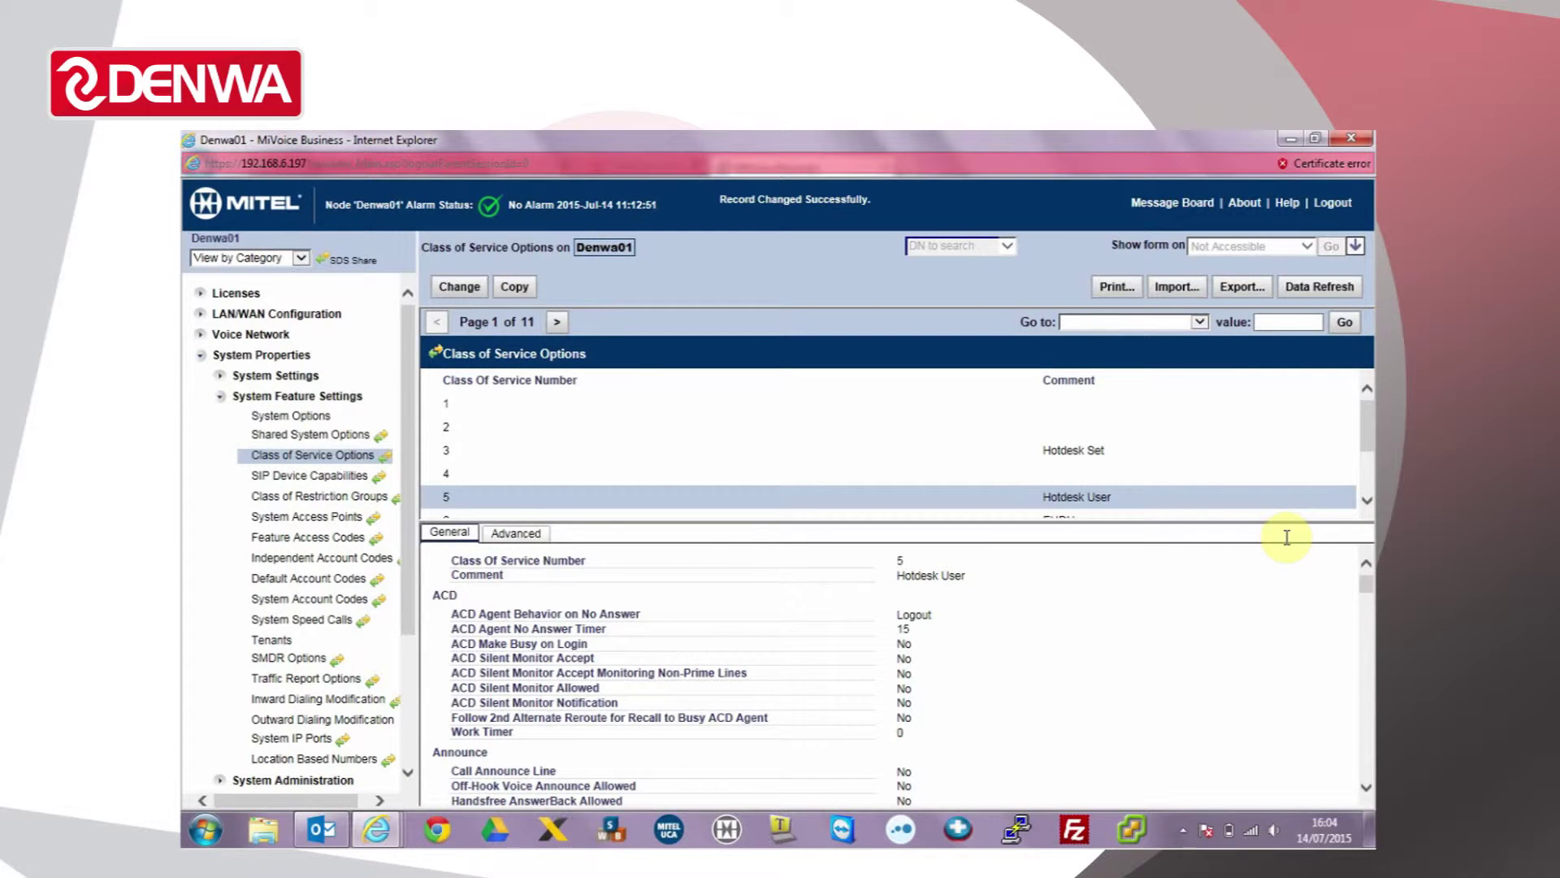
{"action": "left_click", "coordinate": [344, 539]}
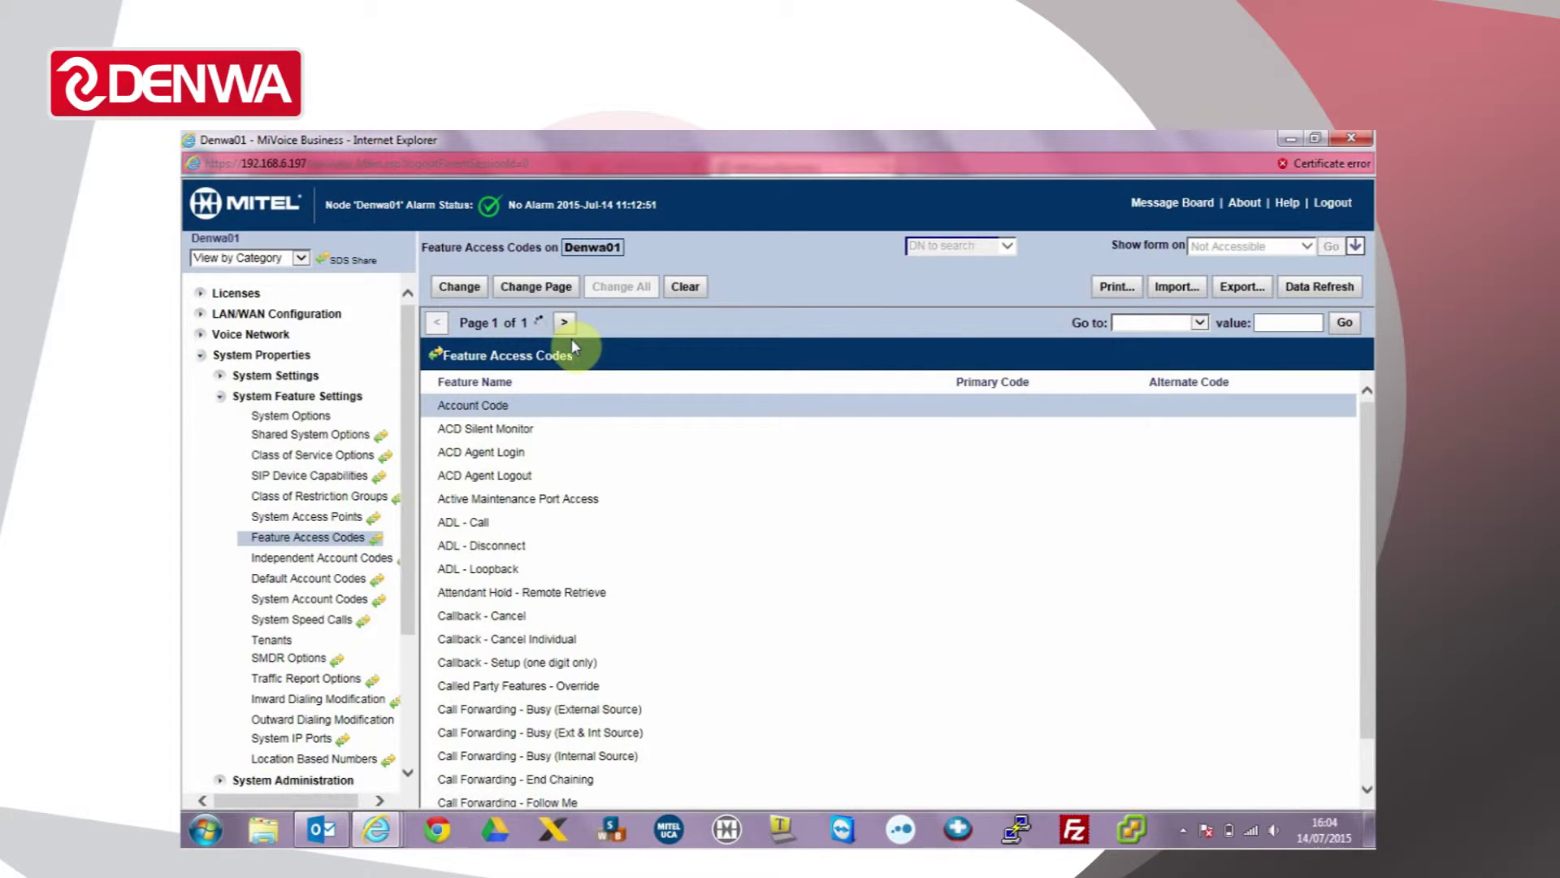
Find the Direct Page feature code #** on page 3 of Feature Access Codes
{"action": "left_click", "coordinate": [551, 326]}
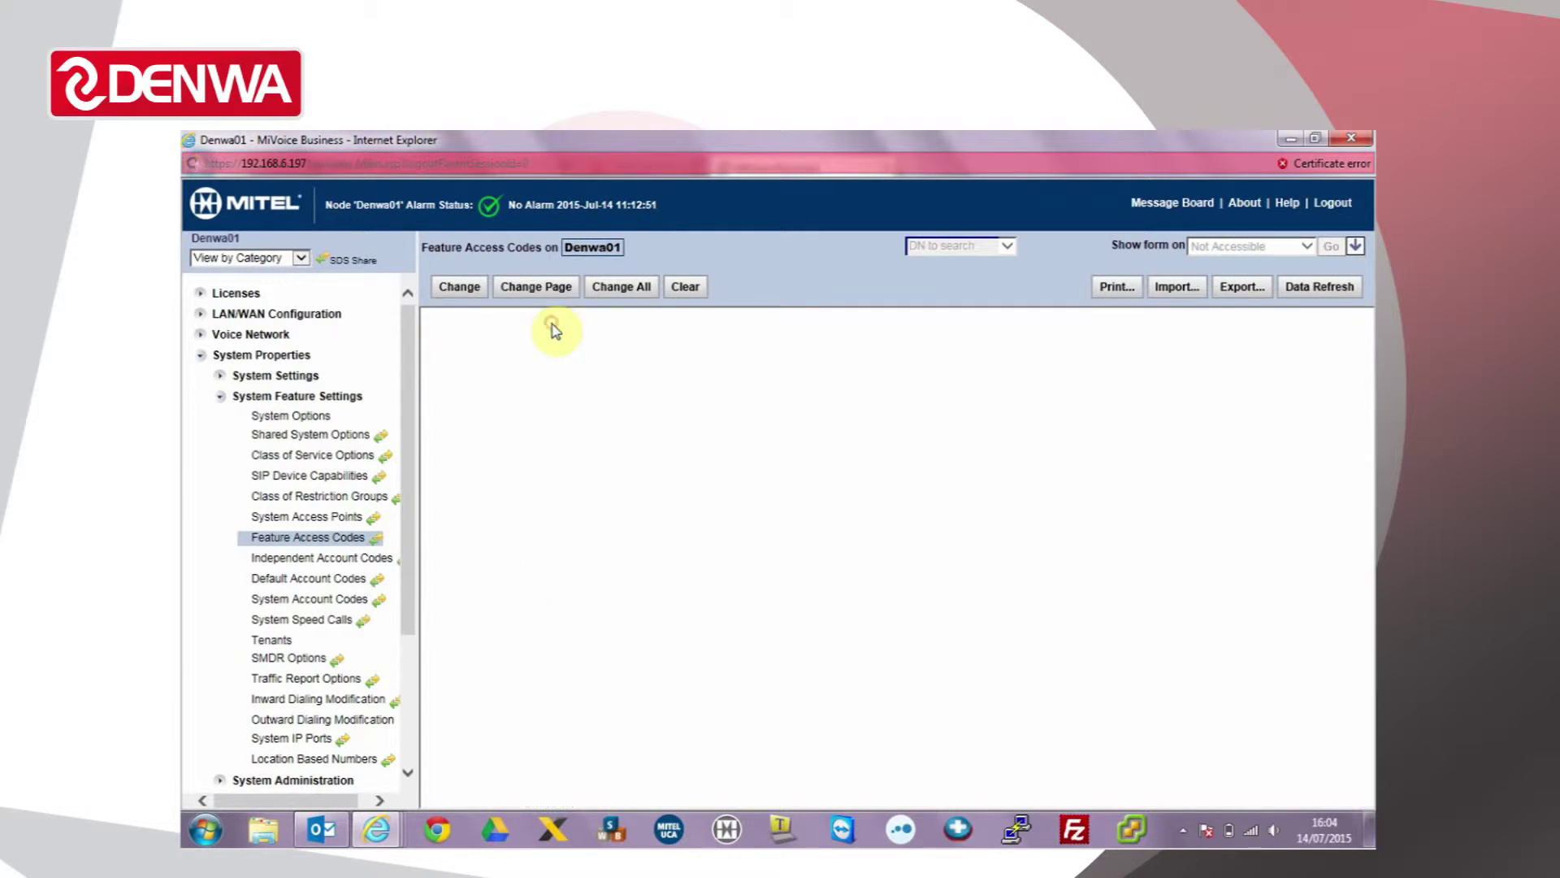
{"action": "left_click", "coordinate": [552, 327]}
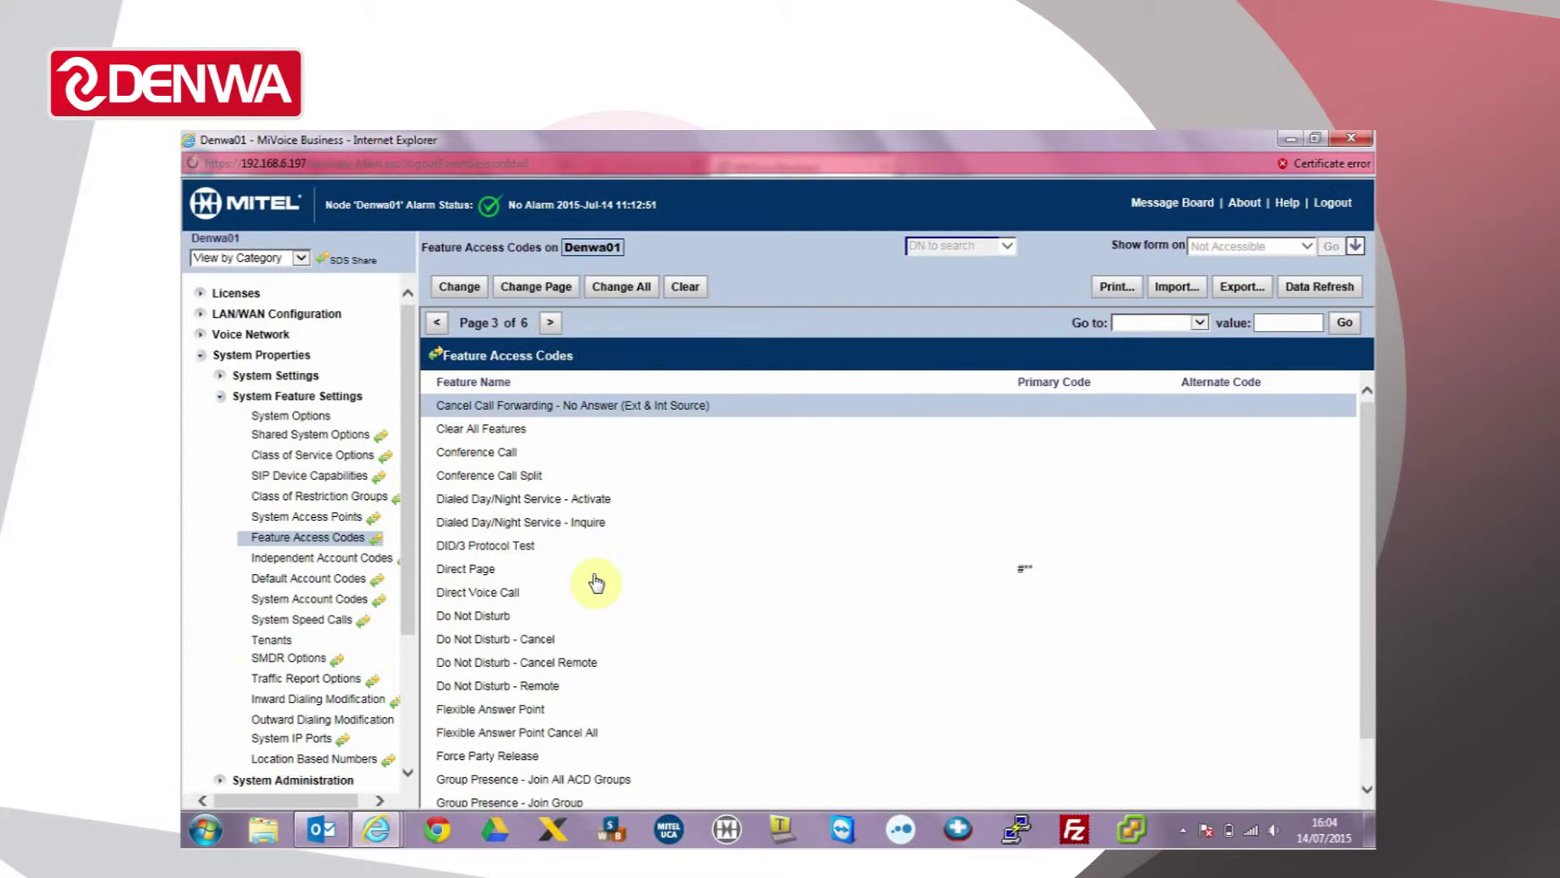
{"action": "left_click", "coordinate": [464, 573]}
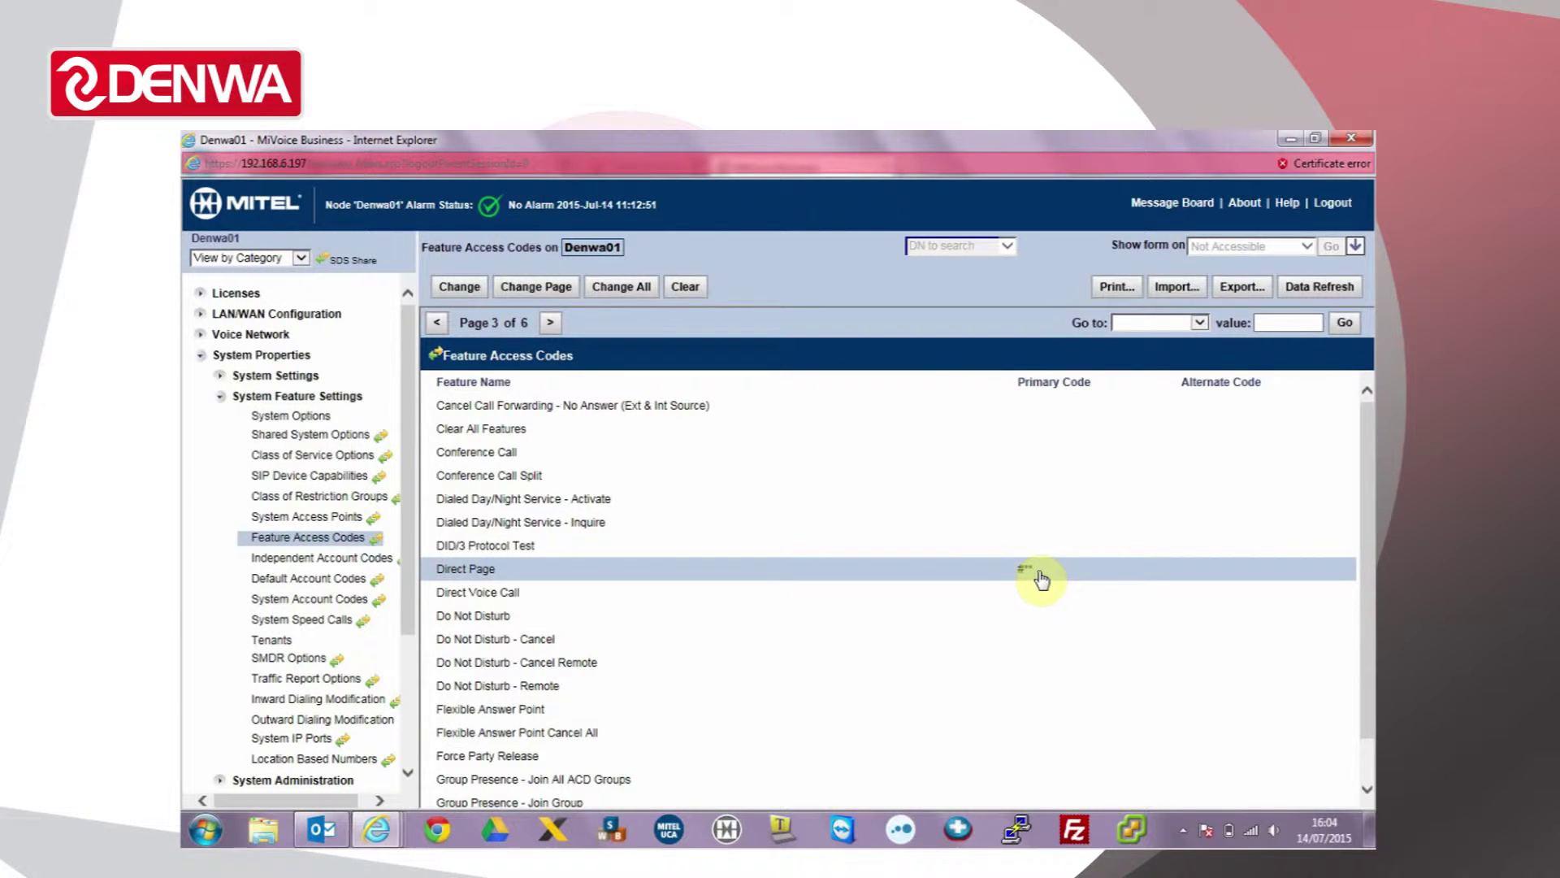
{"action": "left_click", "coordinate": [199, 355]}
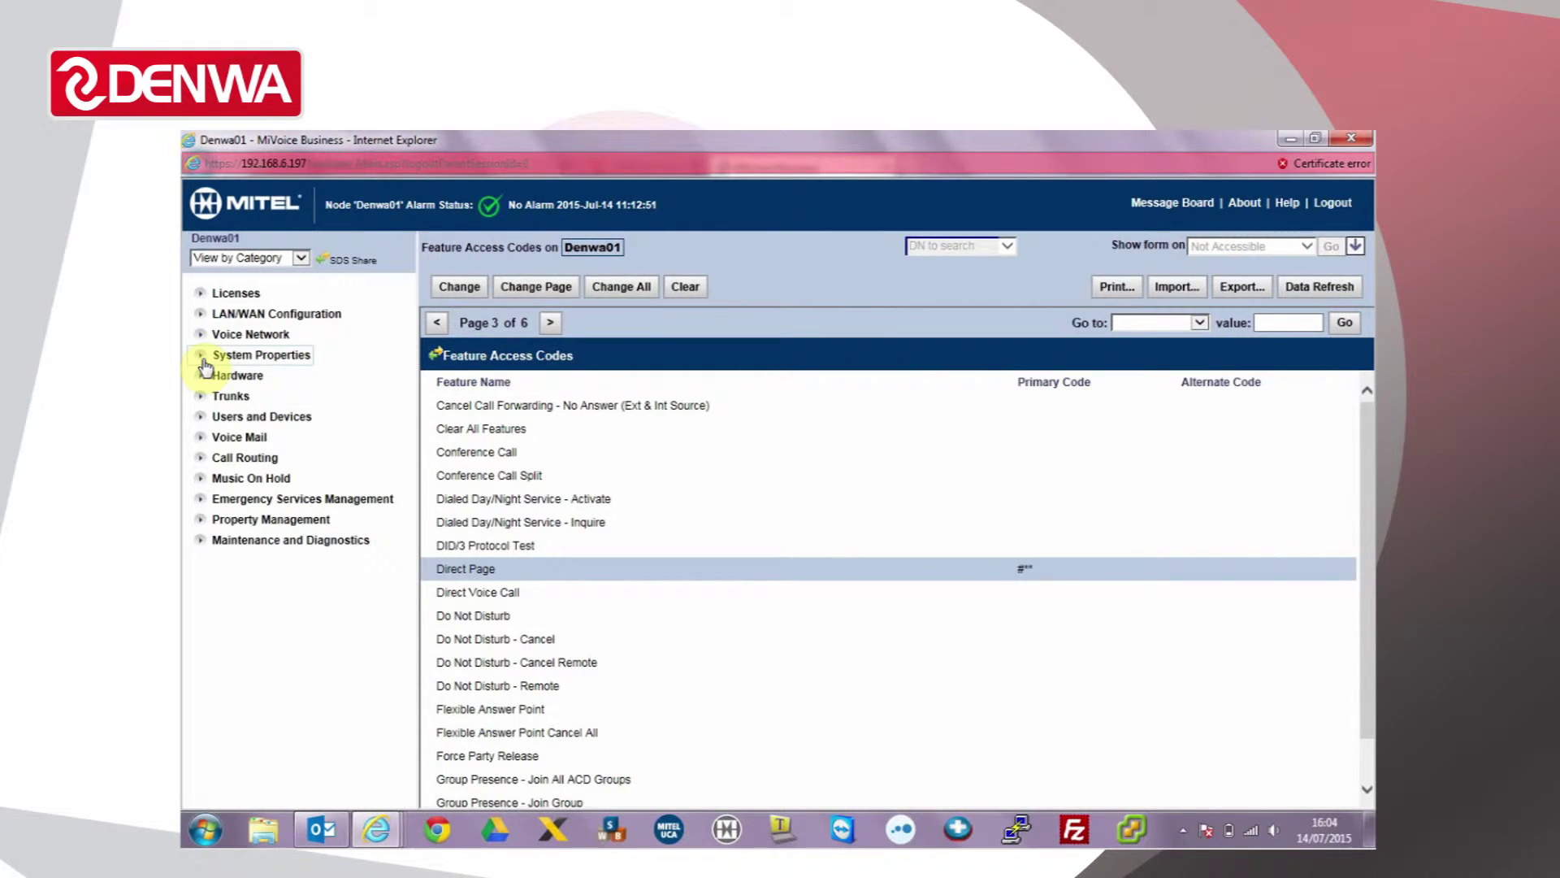
Open the Page Groups list under Users and Devices > Group Programming
{"action": "left_click", "coordinate": [200, 417]}
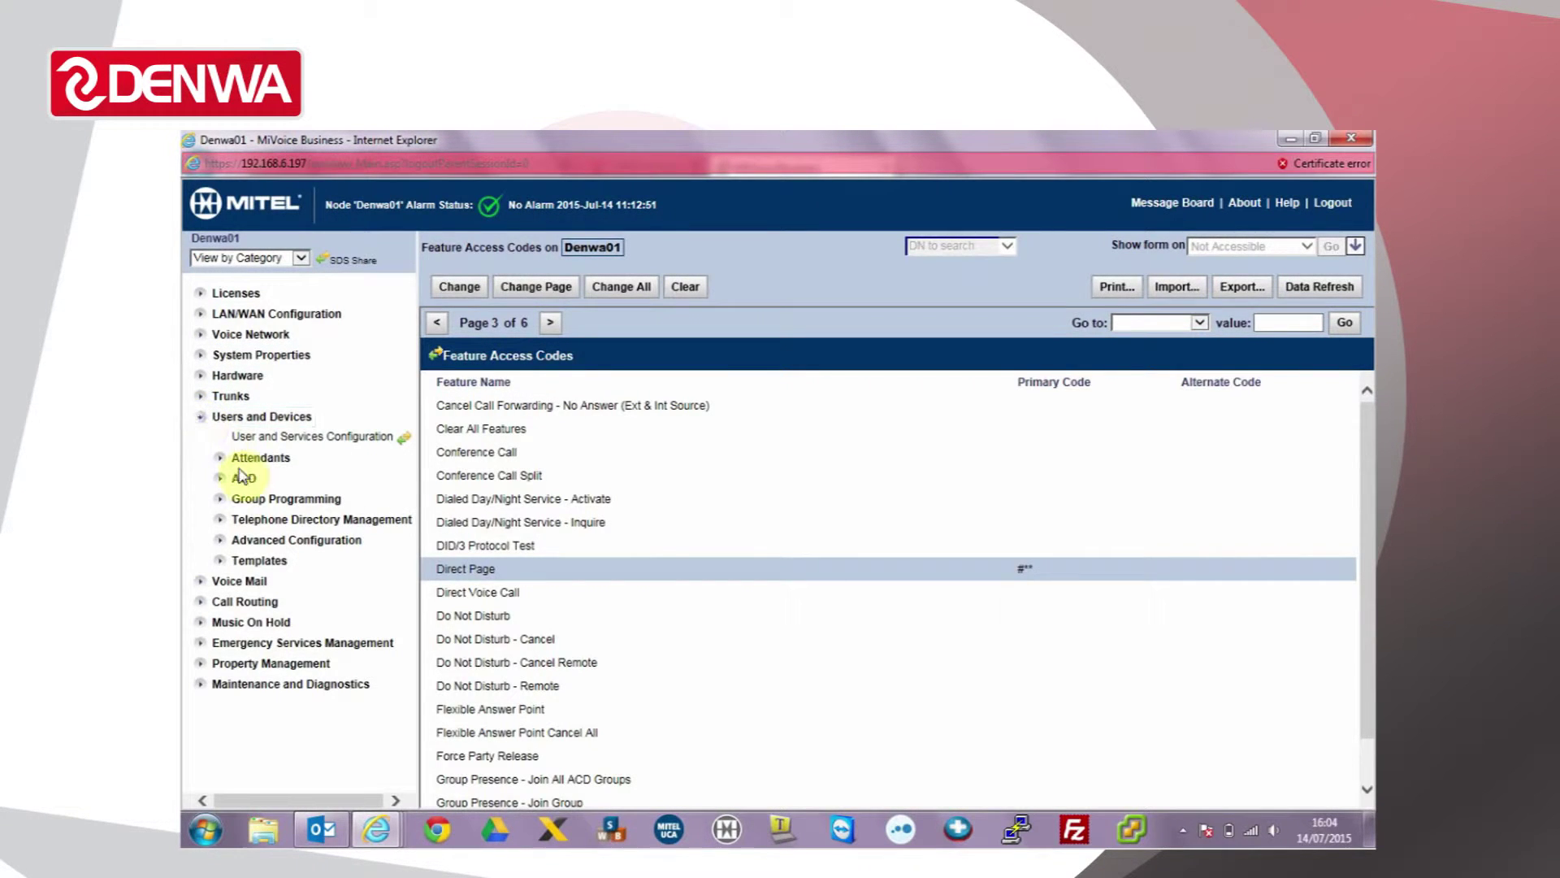
{"action": "left_click", "coordinate": [218, 499]}
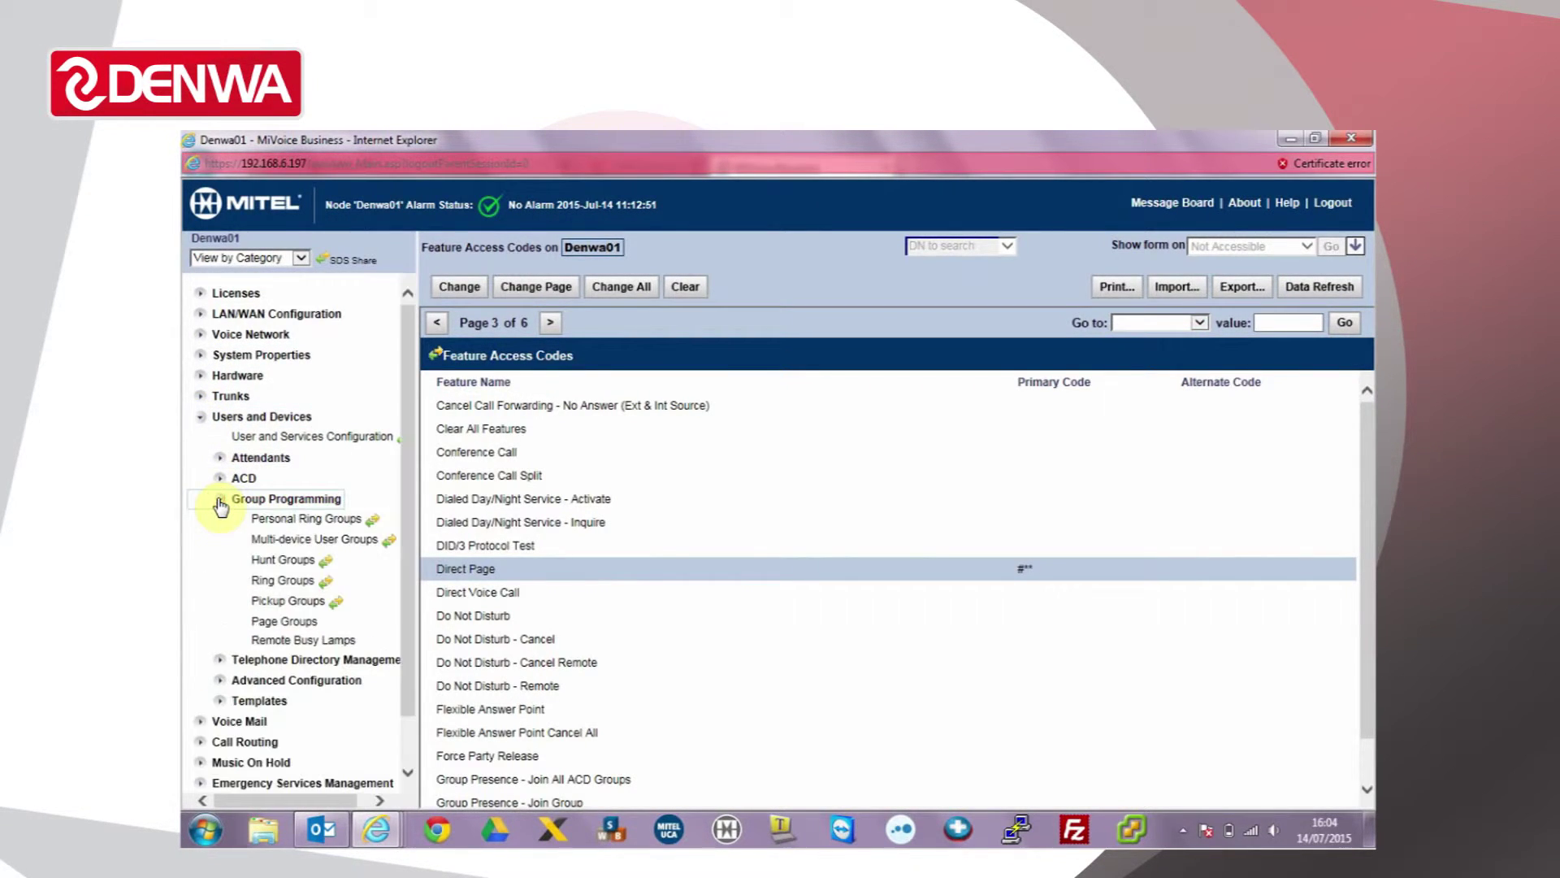
{"action": "left_click", "coordinate": [302, 624]}
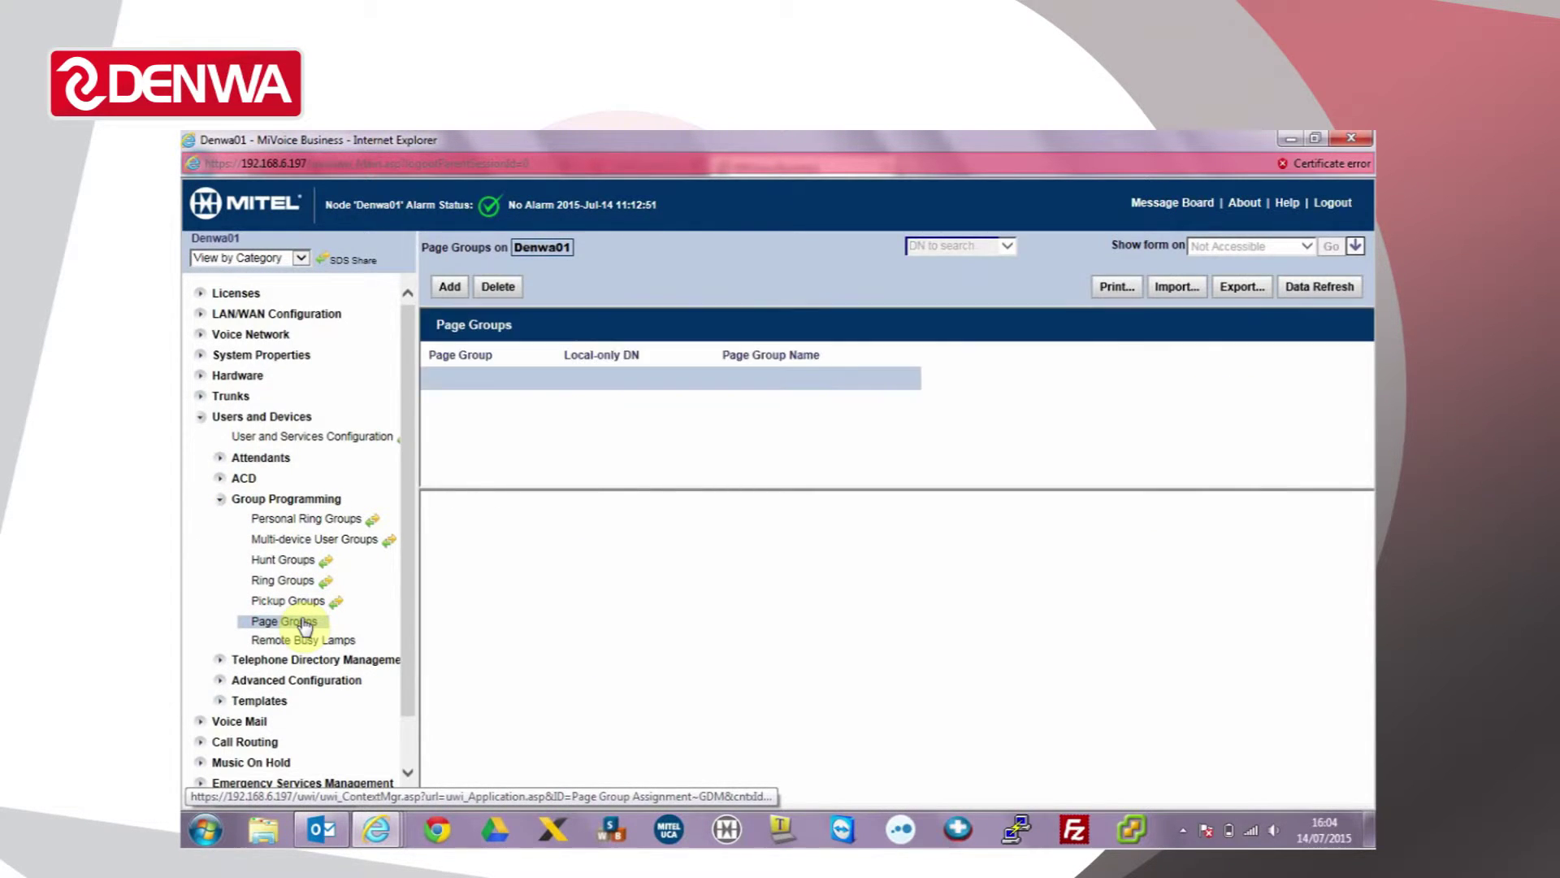
Add and save page group 5000, then begin adding its members
{"action": "left_click", "coordinate": [449, 288]}
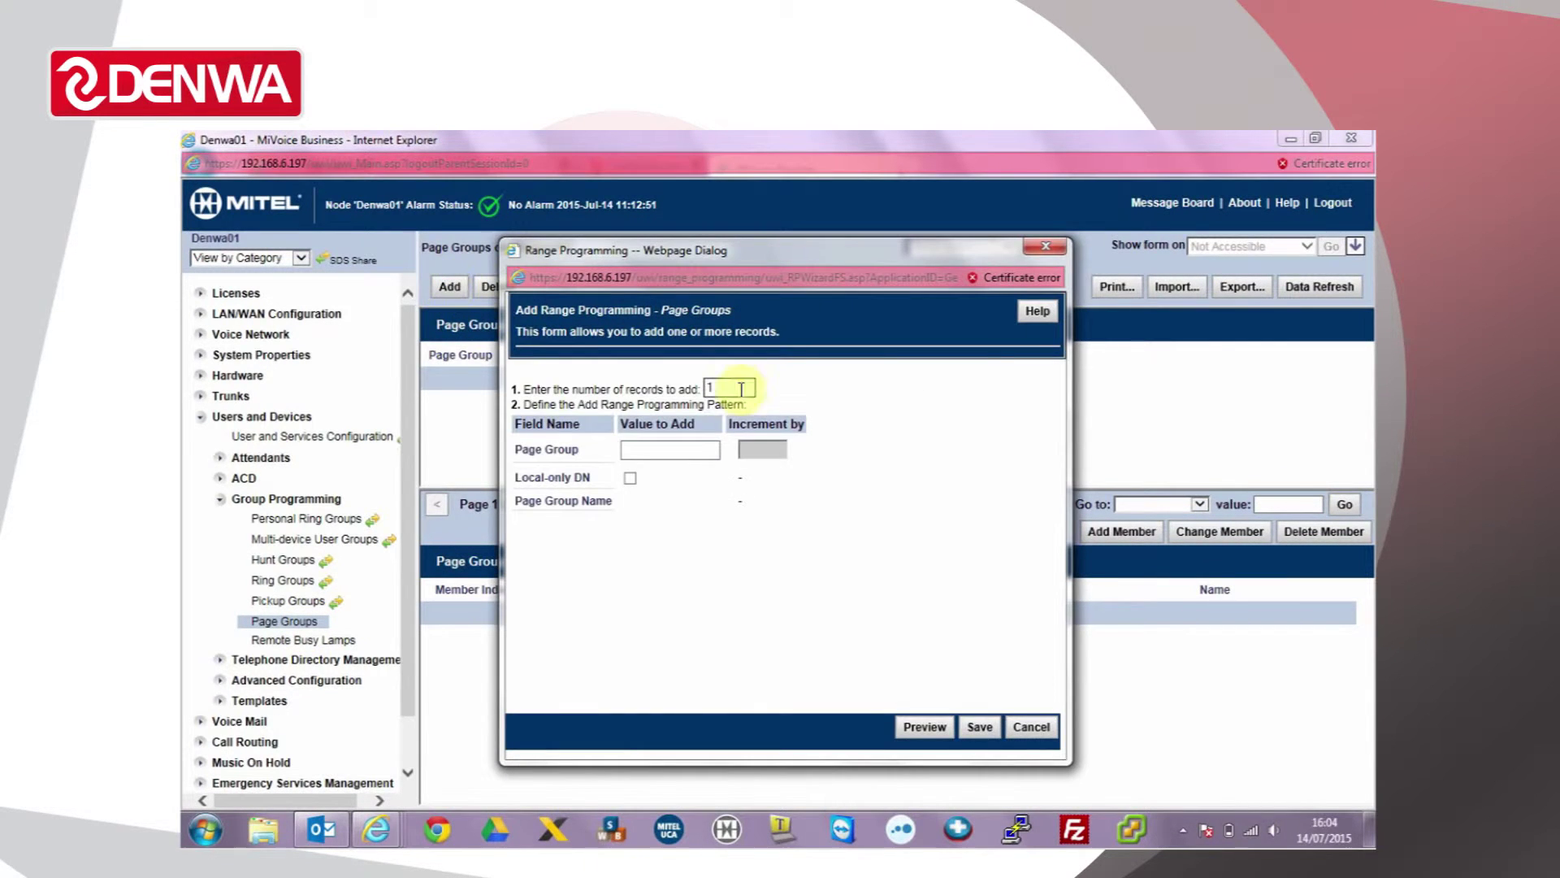
{"action": "left_click", "coordinate": [682, 450]}
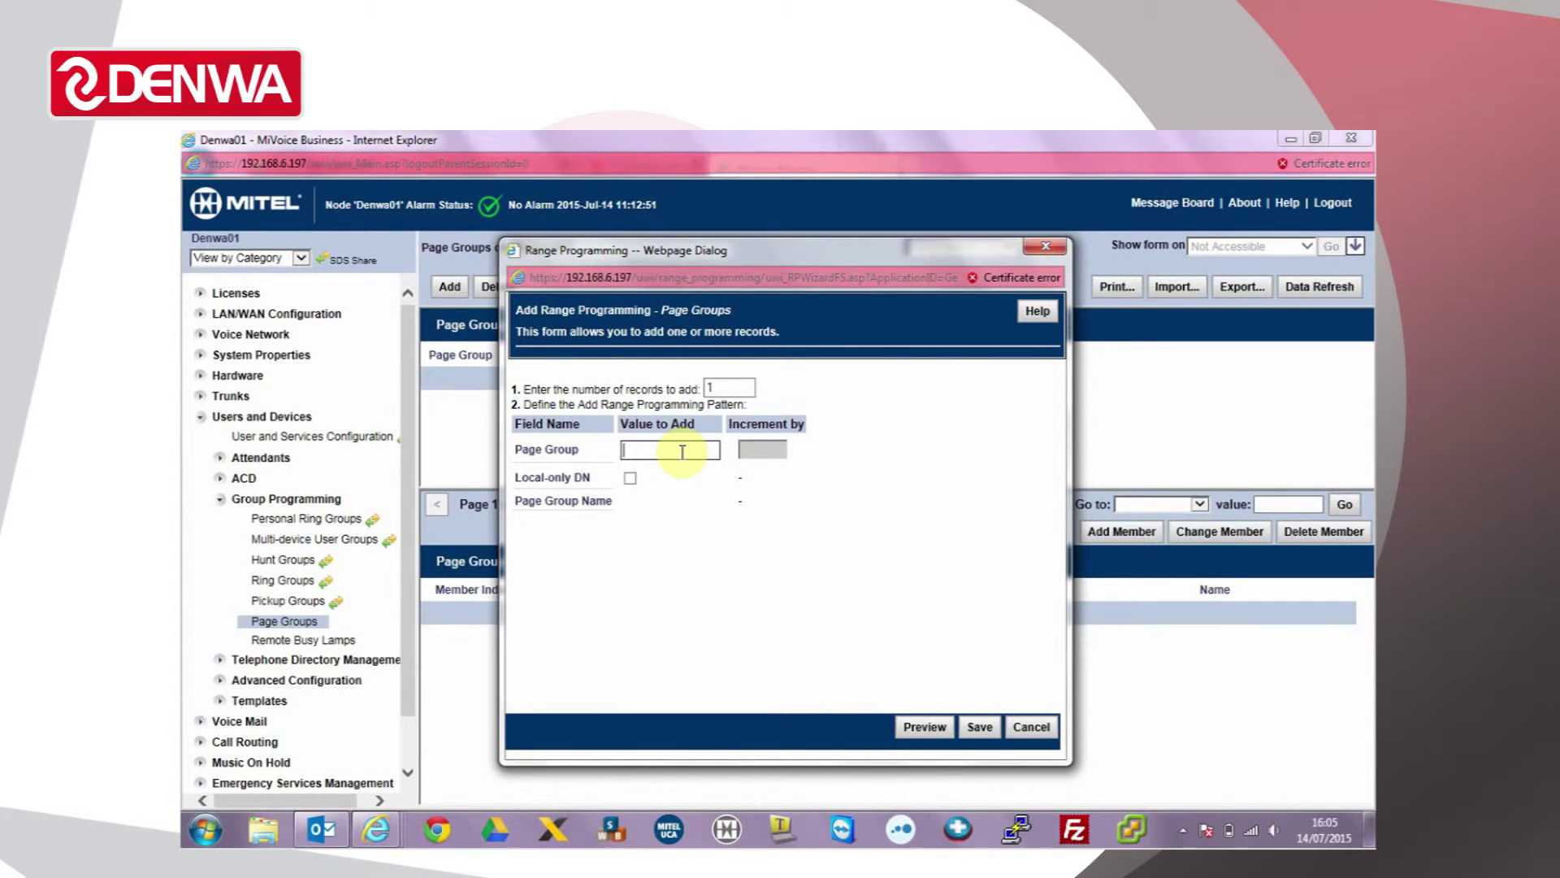
{"action": "type", "text": "5000"}
{"action": "left_click", "coordinate": [983, 724]}
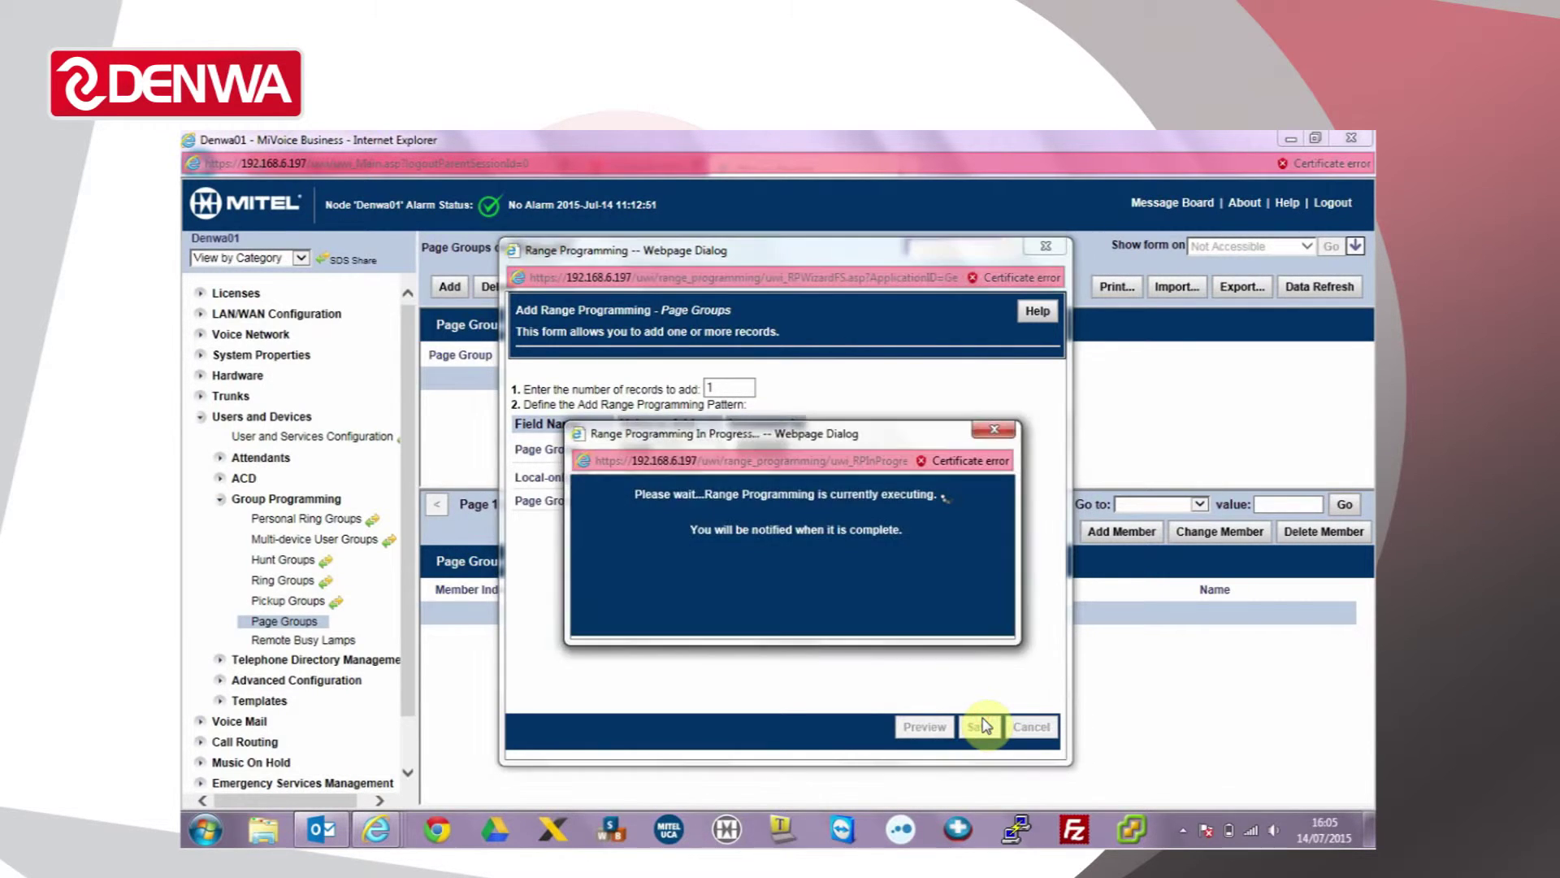
{"action": "left_click", "coordinate": [847, 548]}
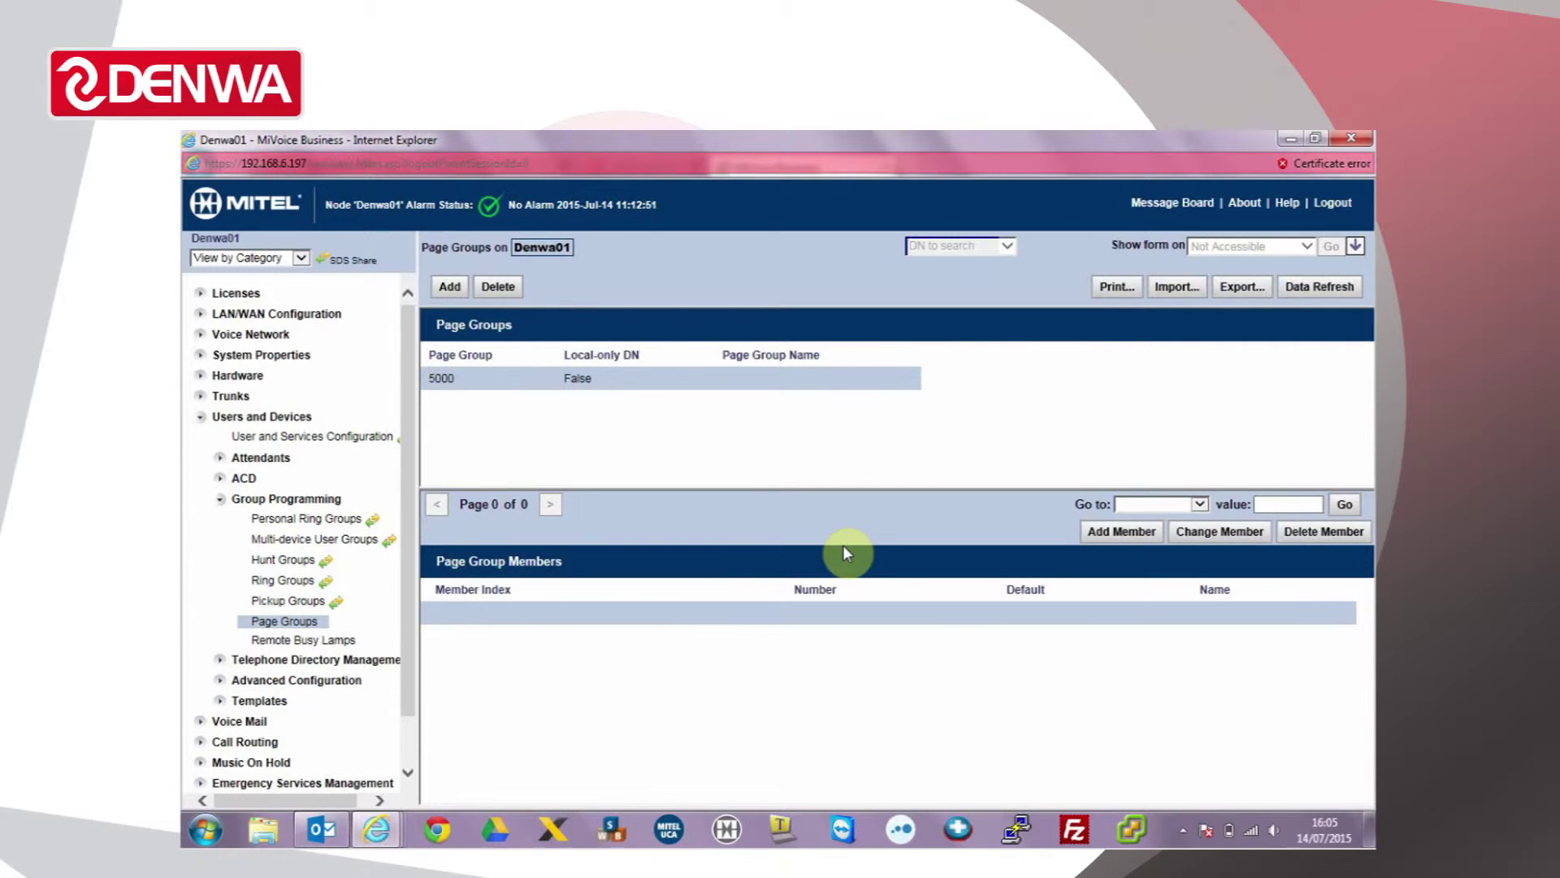
{"action": "left_click", "coordinate": [1139, 531]}
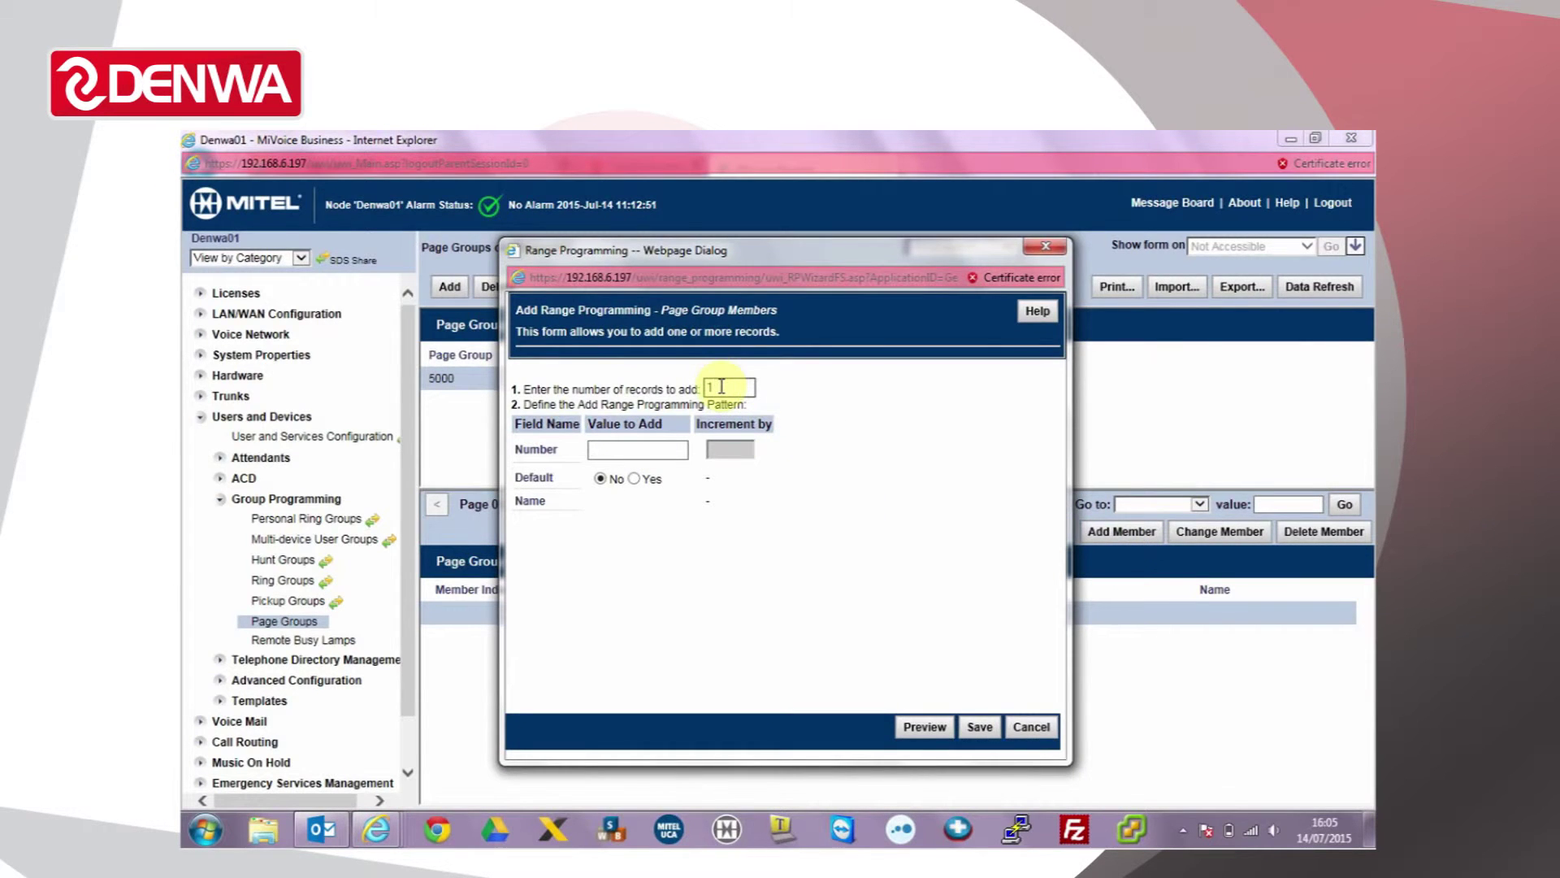
Range-program 4 member records starting at 1000 with increment 1 (1000–1003) and save
{"action": "double_click", "coordinate": [722, 387]}
{"action": "key", "text": "Tab"}
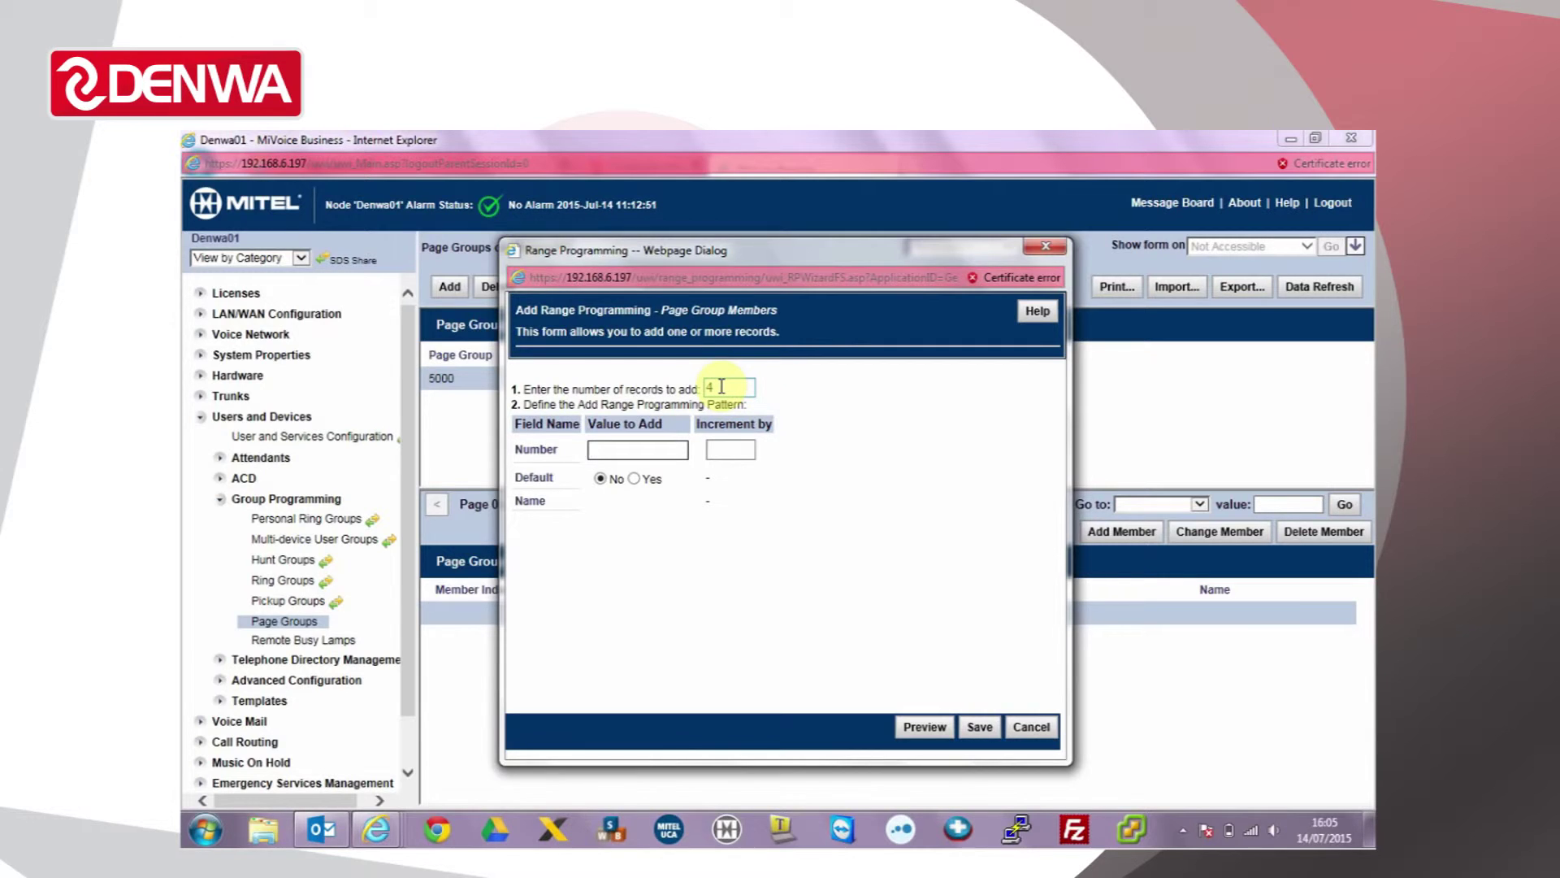
{"action": "type", "text": "1000"}
{"action": "key", "text": "Tab"}
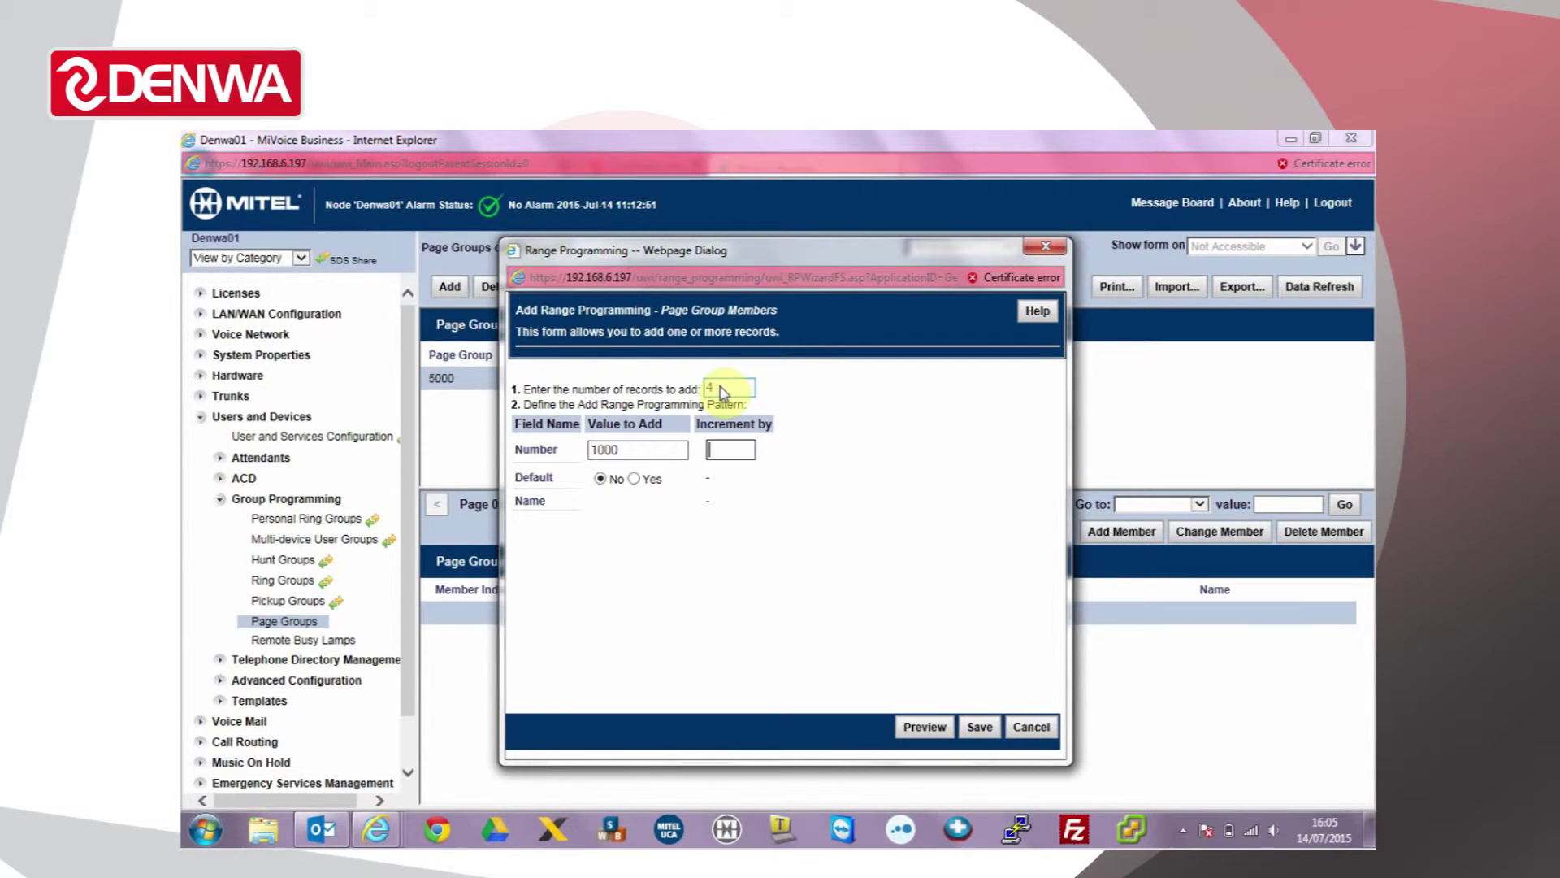
{"action": "type", "text": "1"}
{"action": "left_click", "coordinate": [928, 727]}
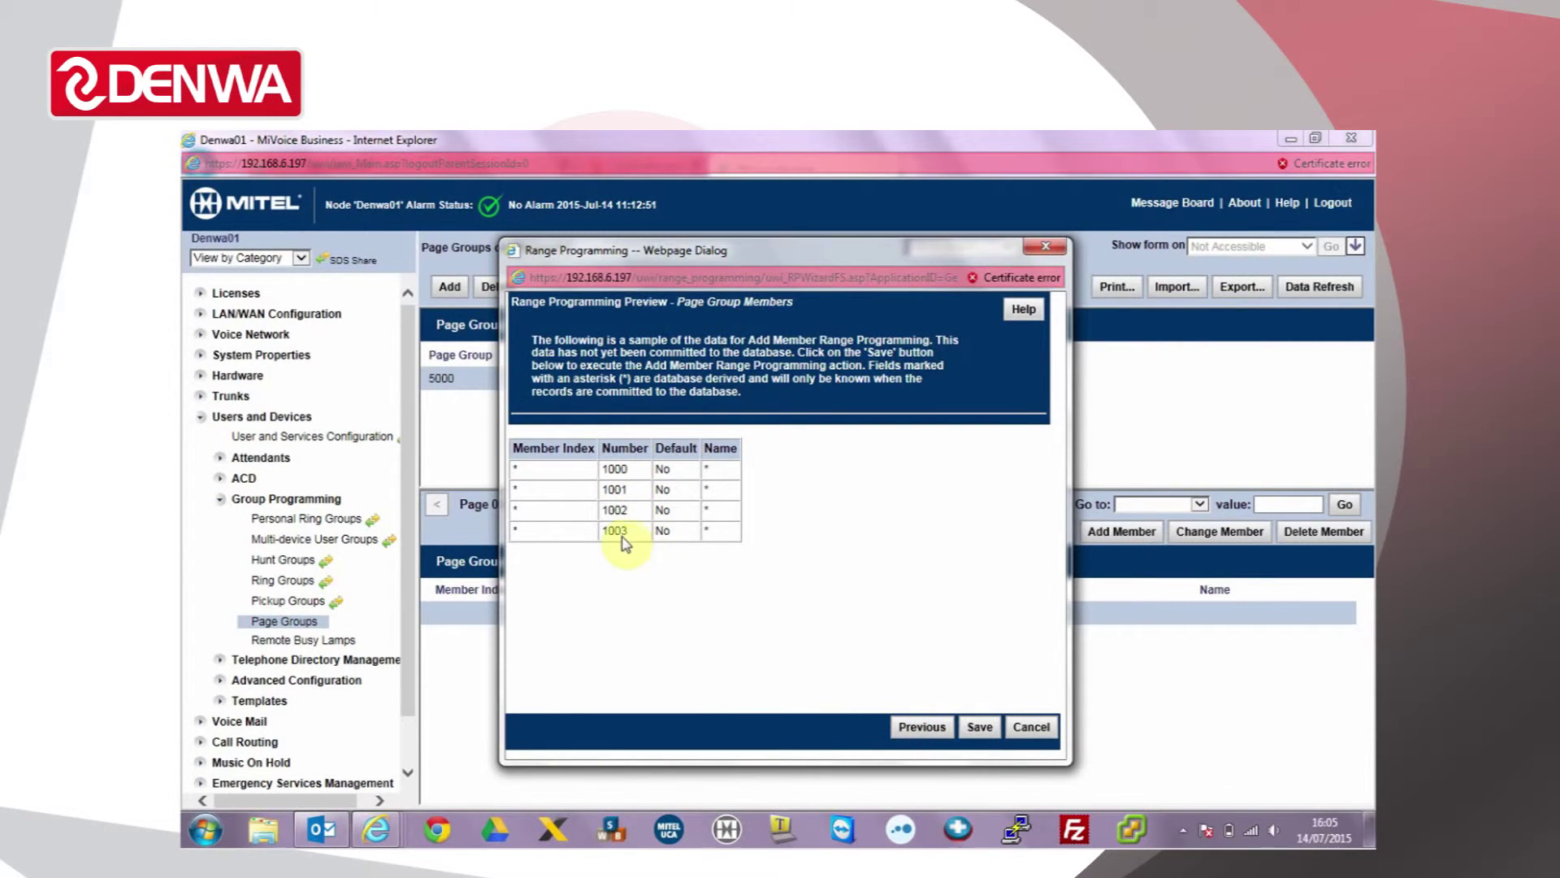
{"action": "left_click", "coordinate": [979, 726]}
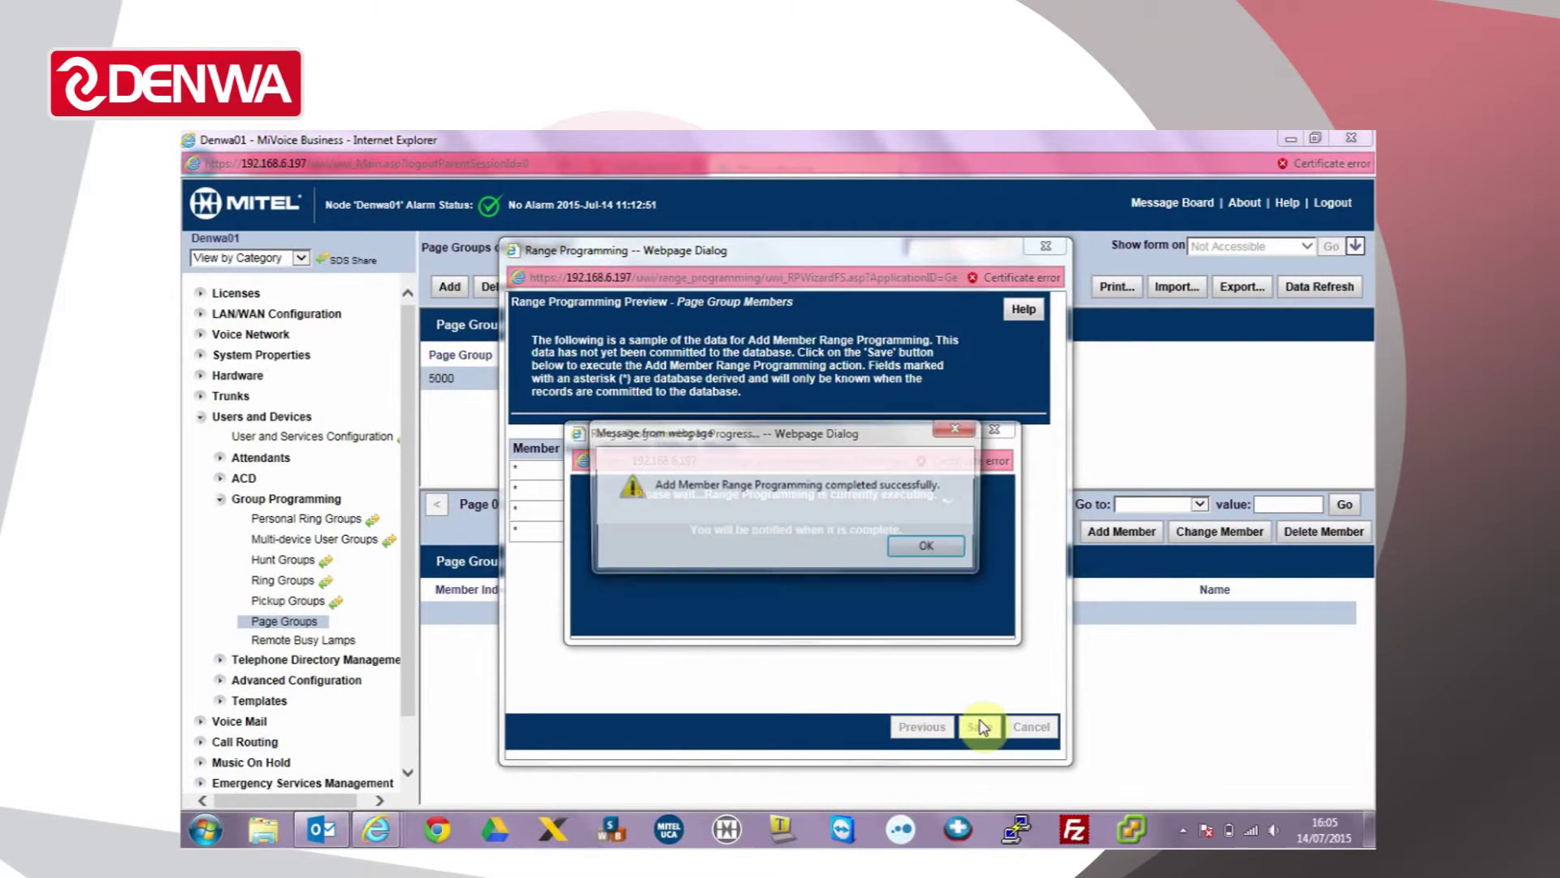
{"action": "left_click", "coordinate": [949, 551]}
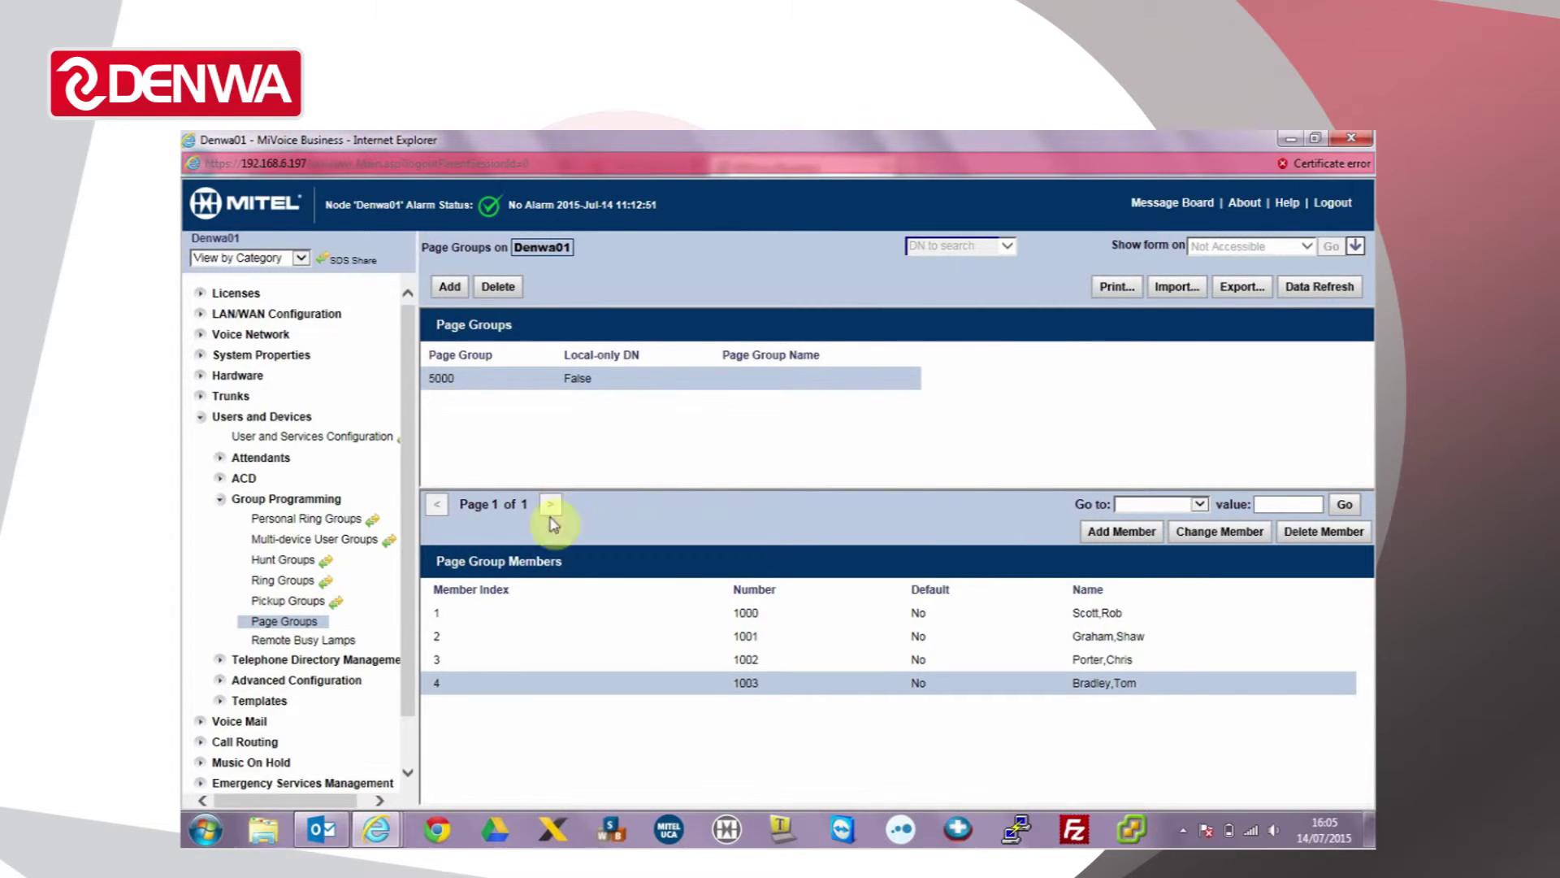
{"action": "left_click", "coordinate": [368, 662]}
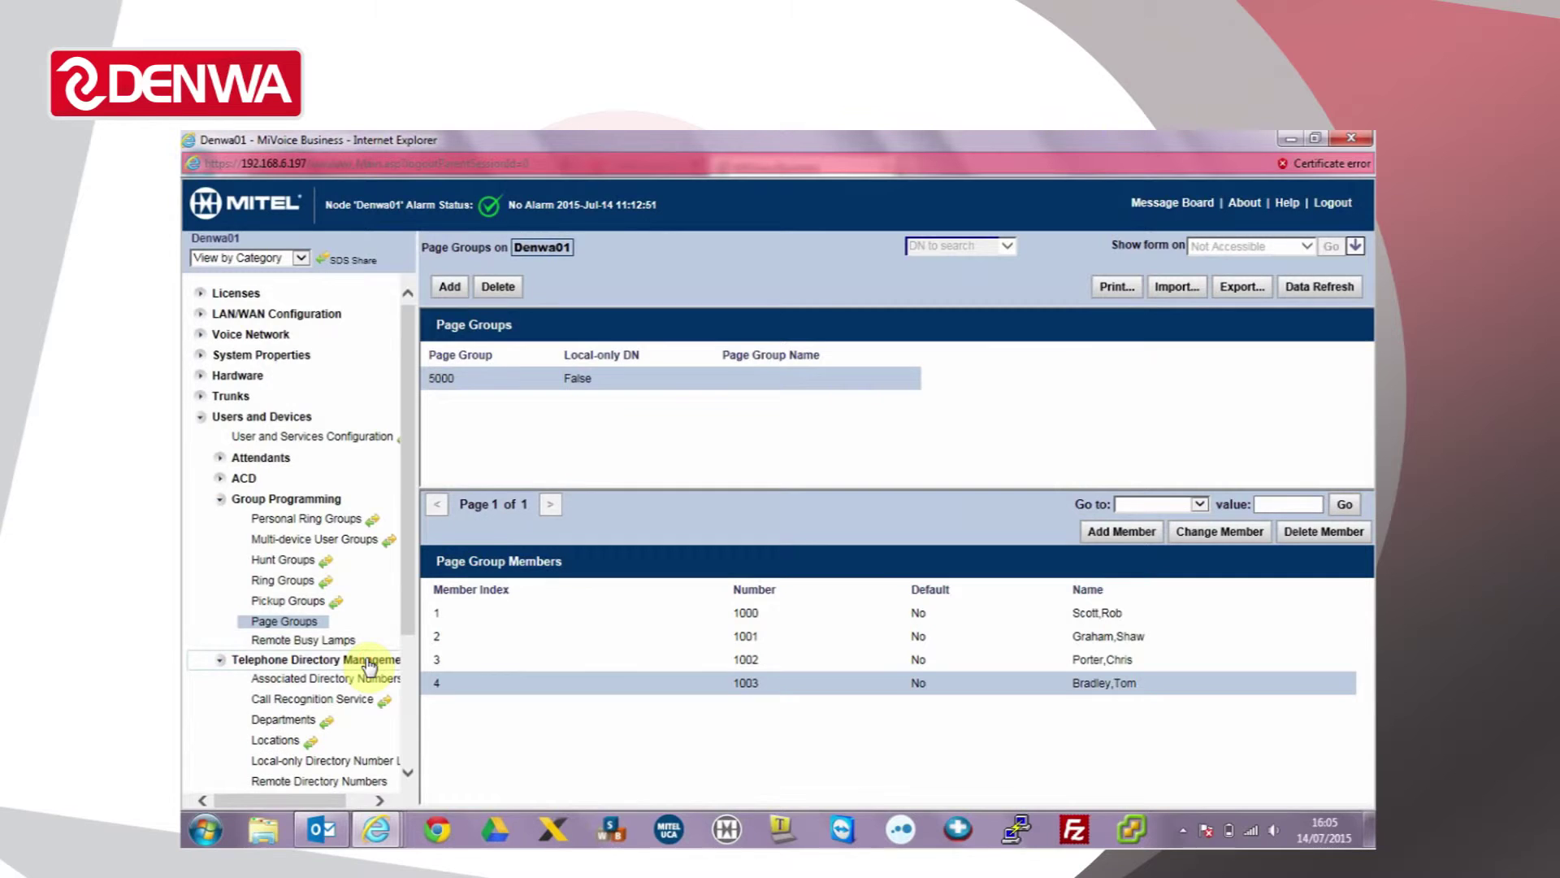
Add a Telephone Directory entry 'All Extensions' for number 5000, then return to Page Groups
{"action": "scroll", "coordinate": [398, 690], "scroll_direction": "down", "scroll_amount": 3}
{"action": "left_click", "coordinate": [341, 605]}
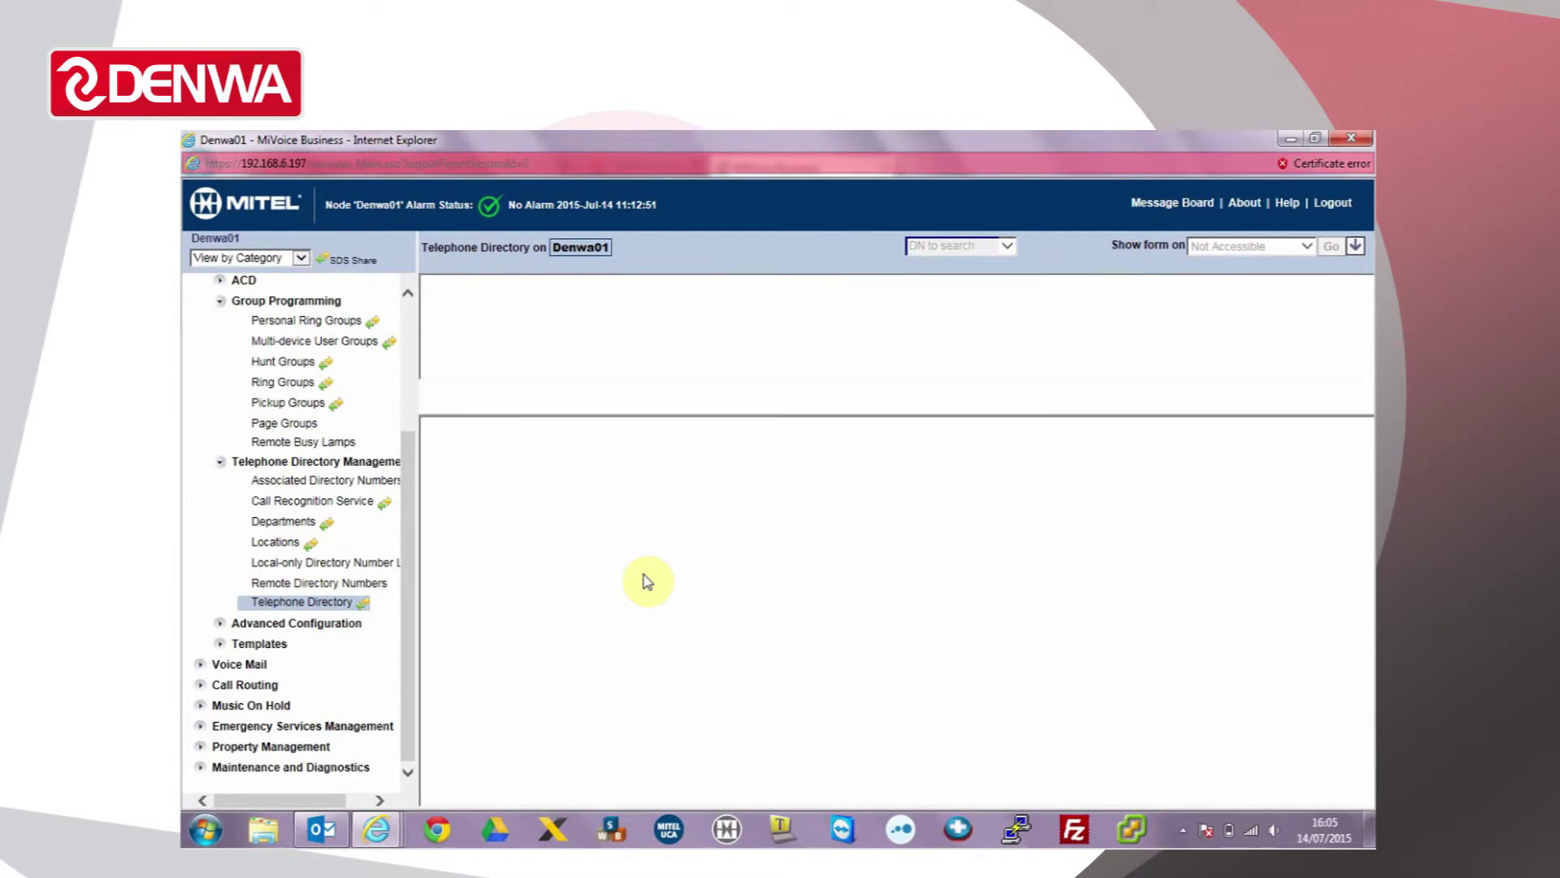
{"action": "left_click", "coordinate": [455, 401]}
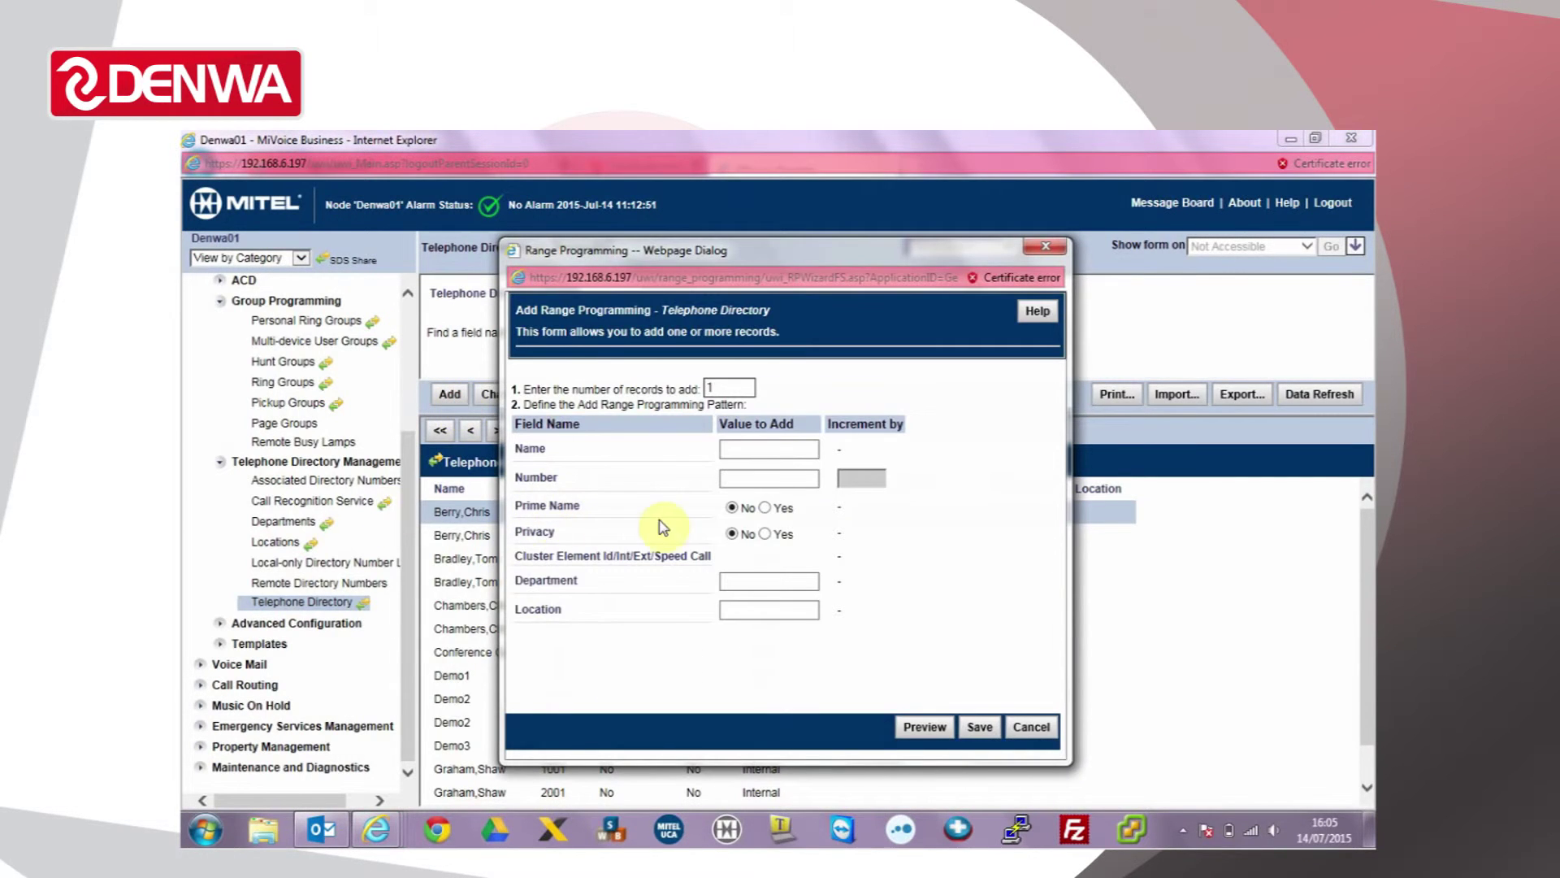
{"action": "left_click", "coordinate": [744, 450]}
{"action": "type", "text": "All Extensions"}
{"action": "key", "text": "Tab"}
{"action": "type", "text": "5000"}
{"action": "left_click", "coordinate": [969, 722]}
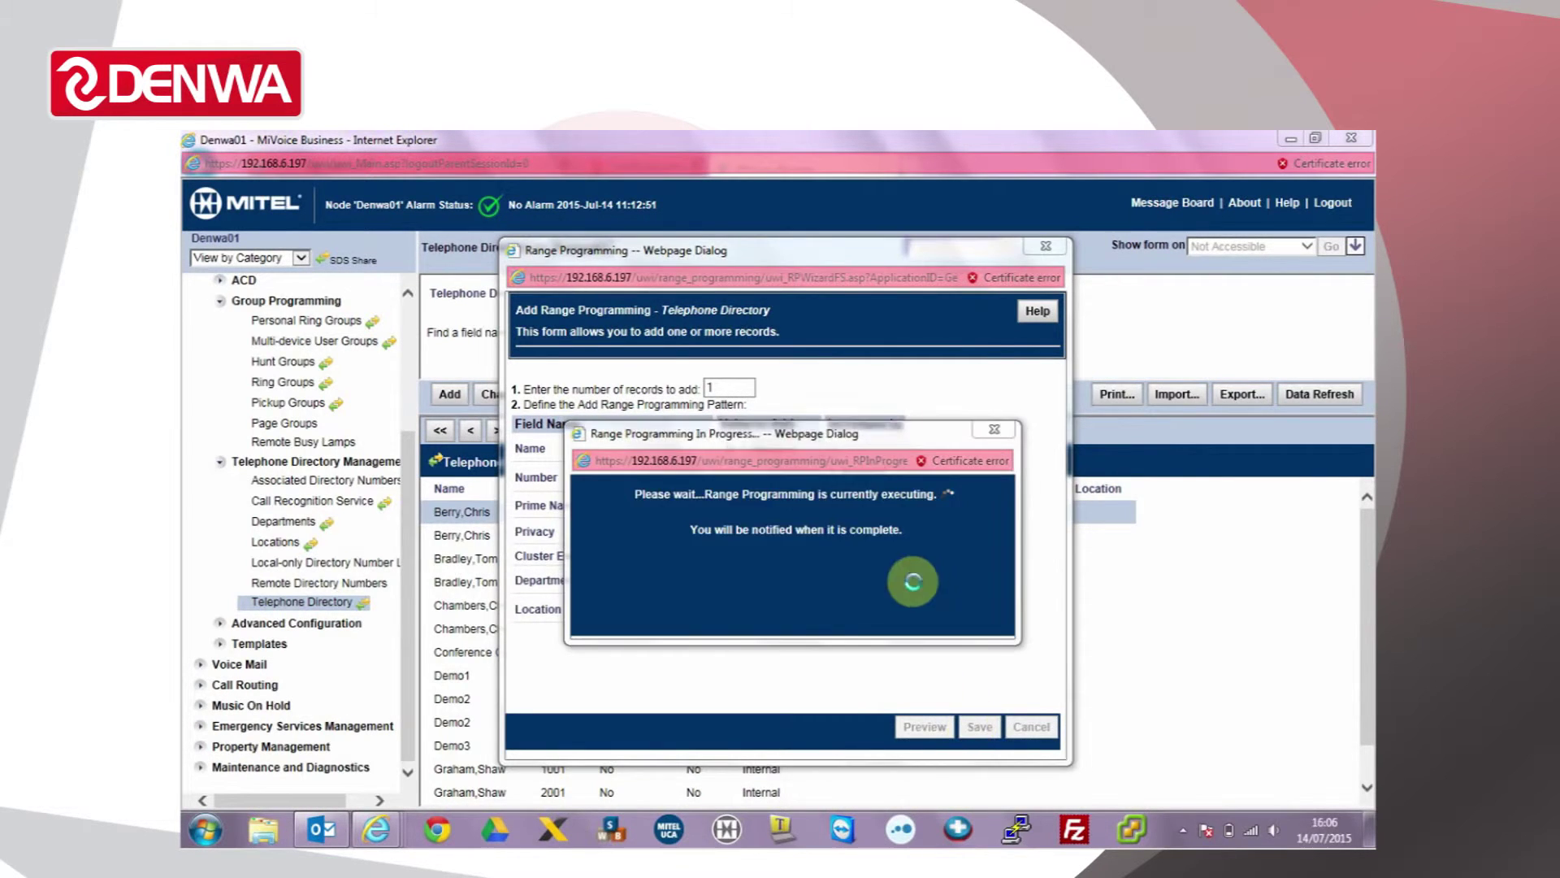
{"action": "left_click", "coordinate": [894, 552]}
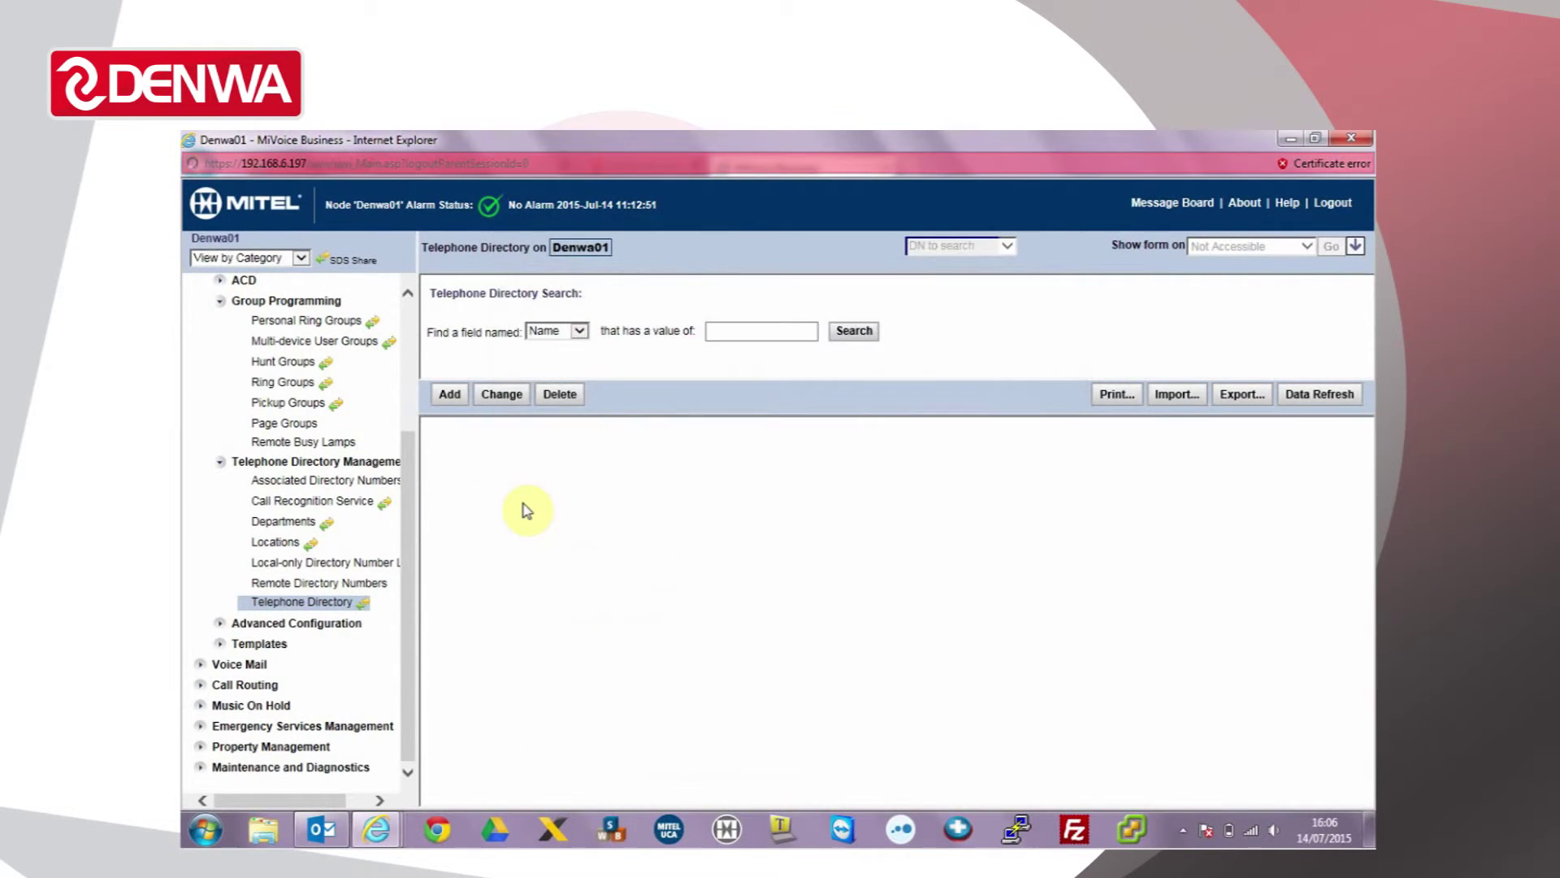
{"action": "left_click", "coordinate": [284, 422]}
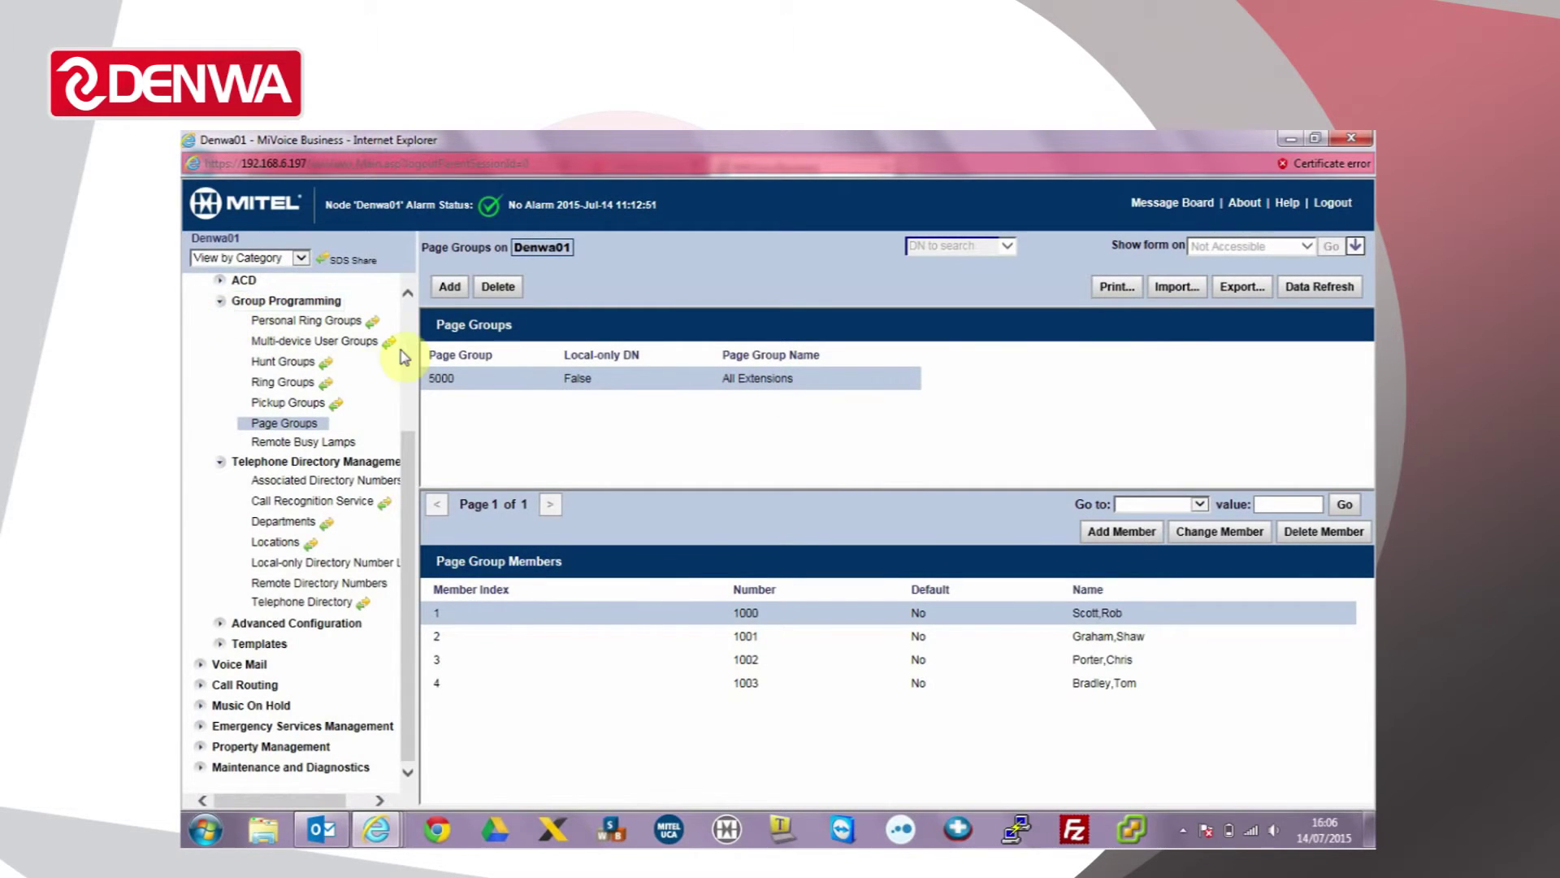
Open User and Services Configuration from the Users and Devices section
{"action": "left_click", "coordinate": [412, 388]}
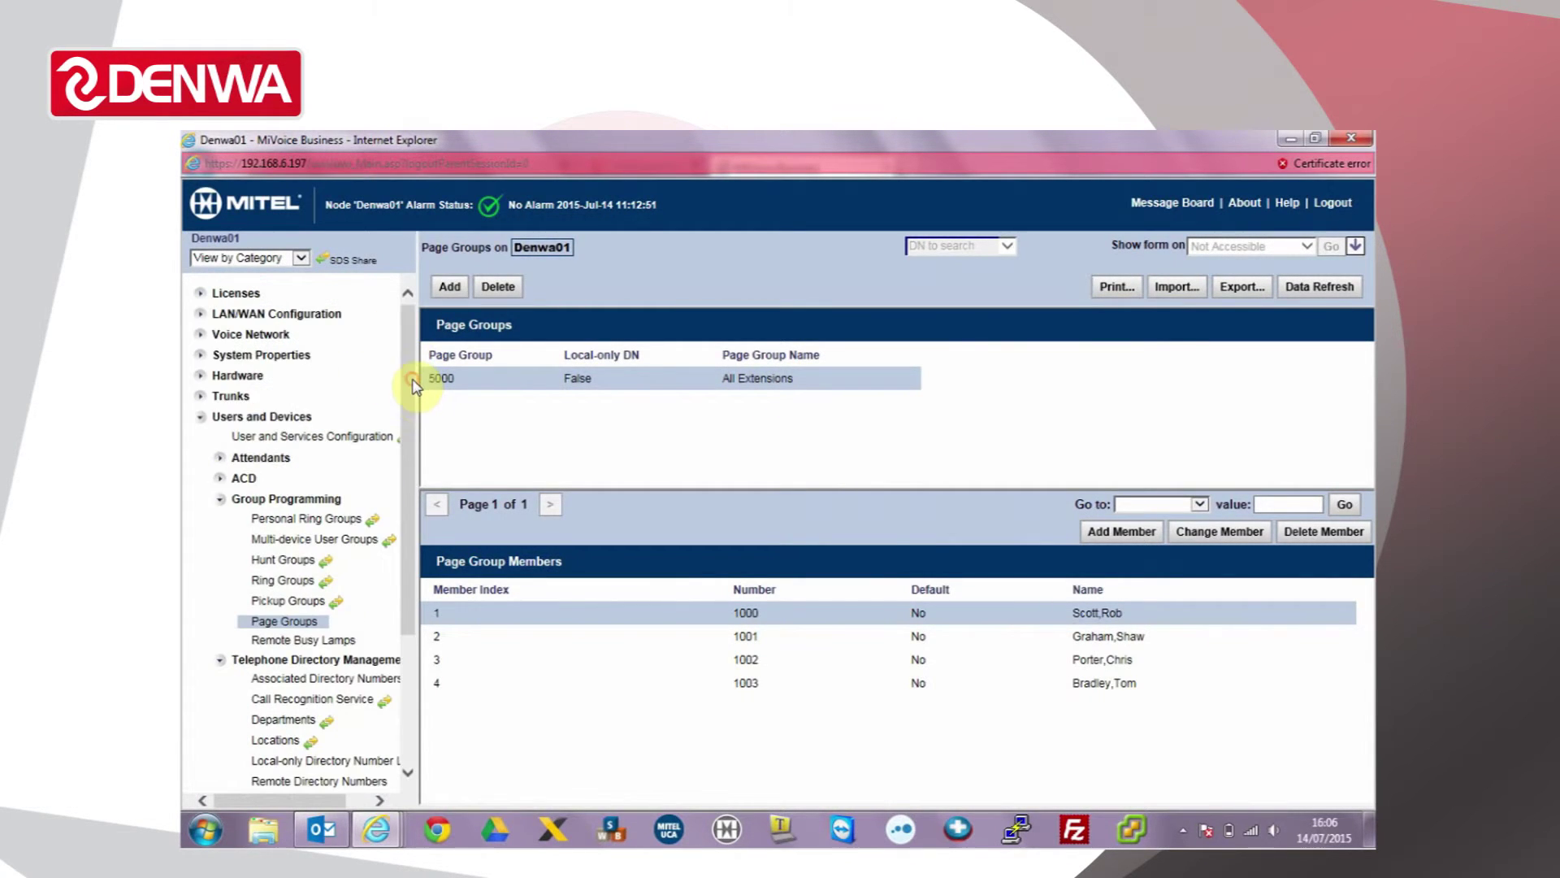
{"action": "left_click", "coordinate": [204, 418]}
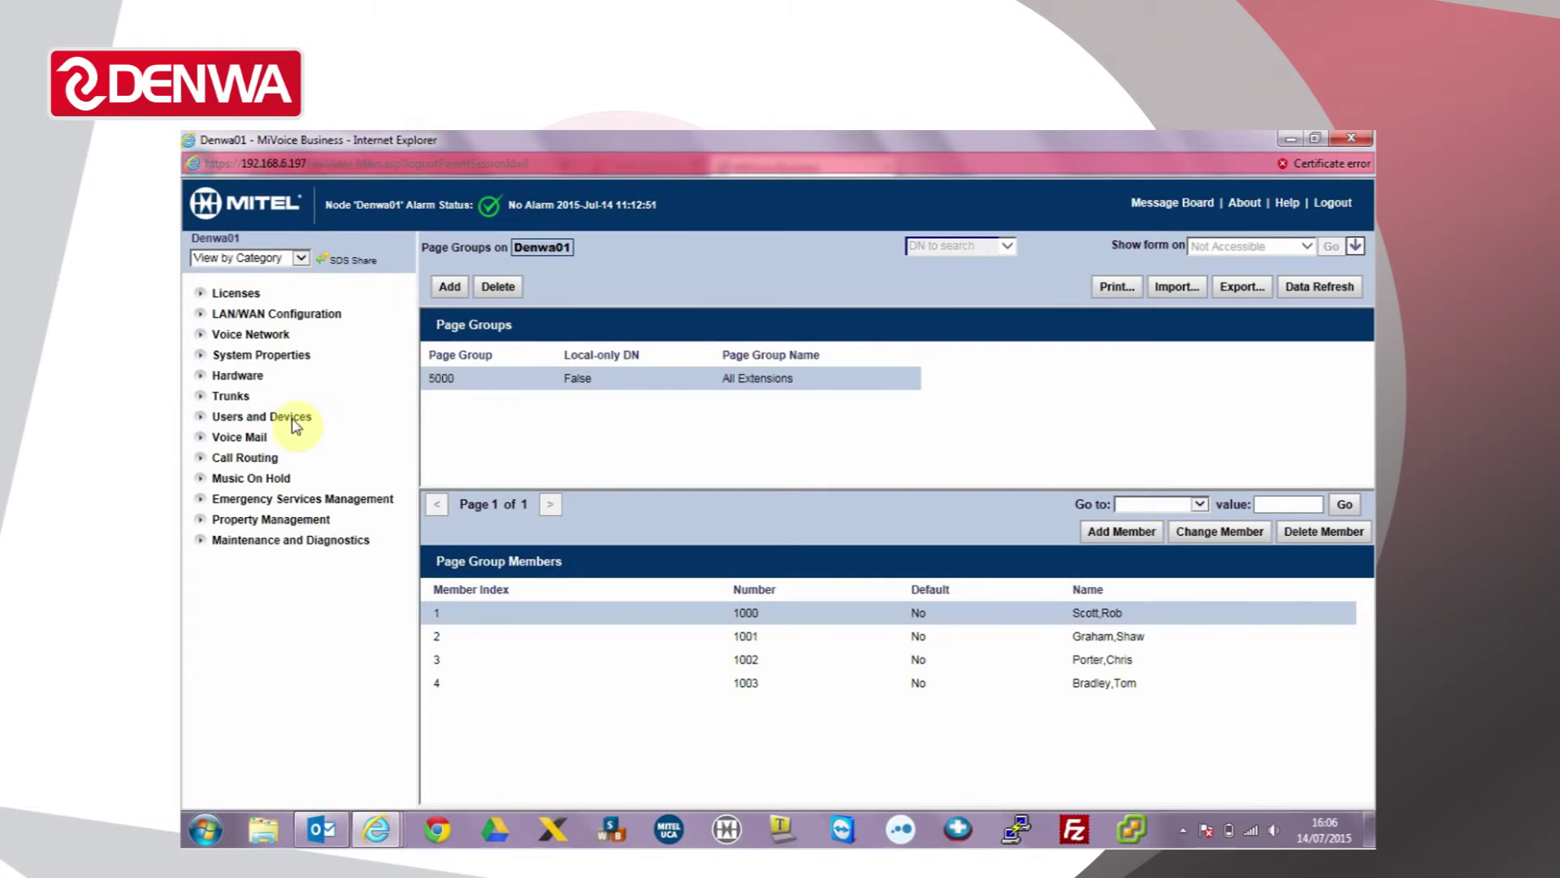
{"action": "left_click", "coordinate": [202, 420]}
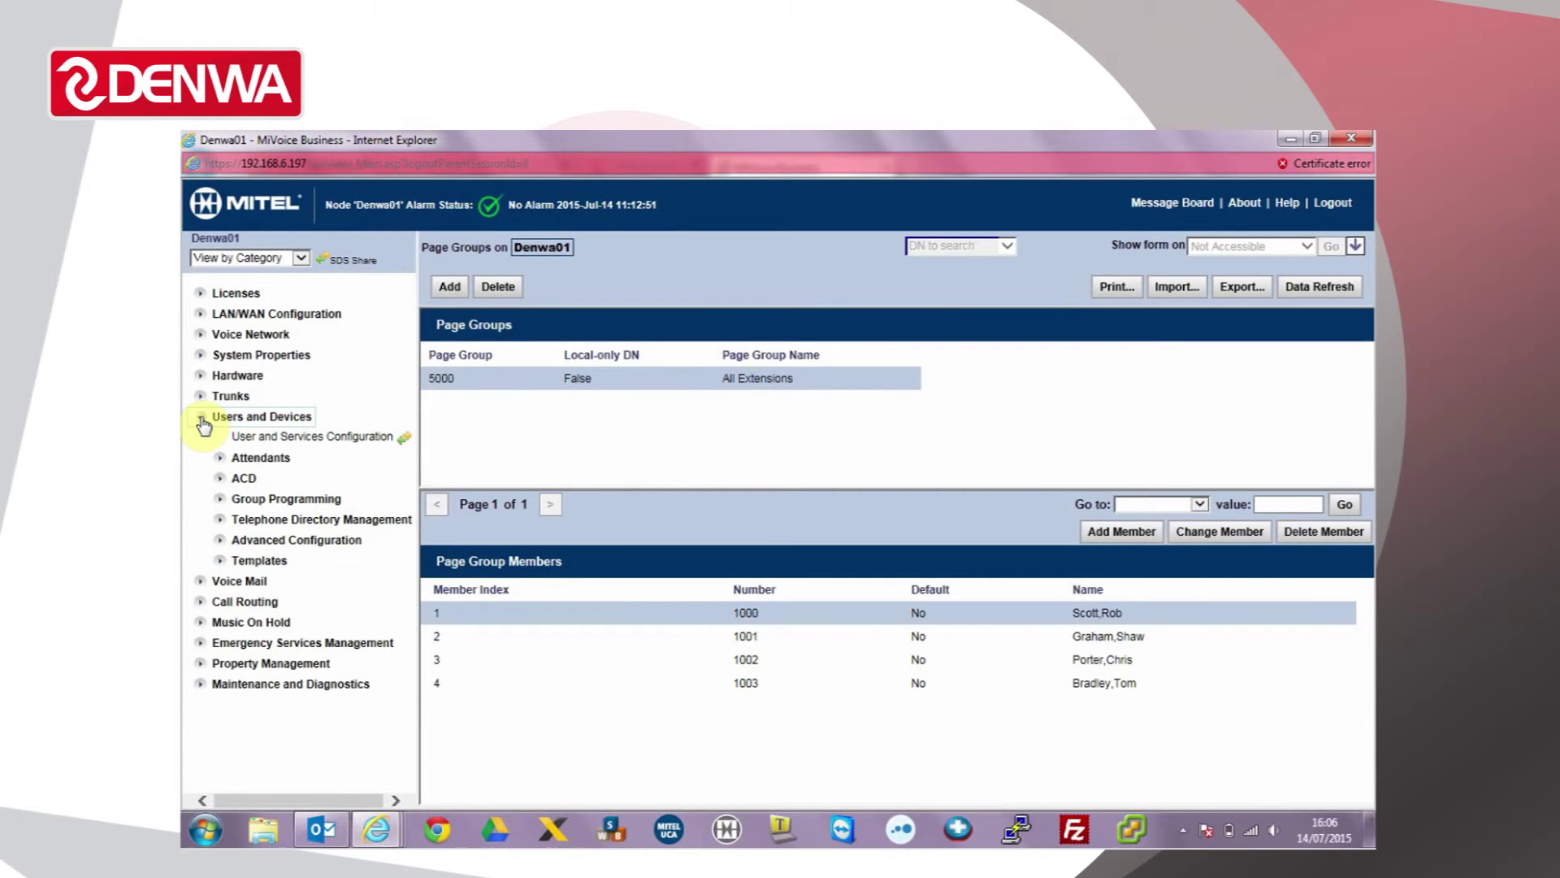
{"action": "left_click", "coordinate": [340, 444]}
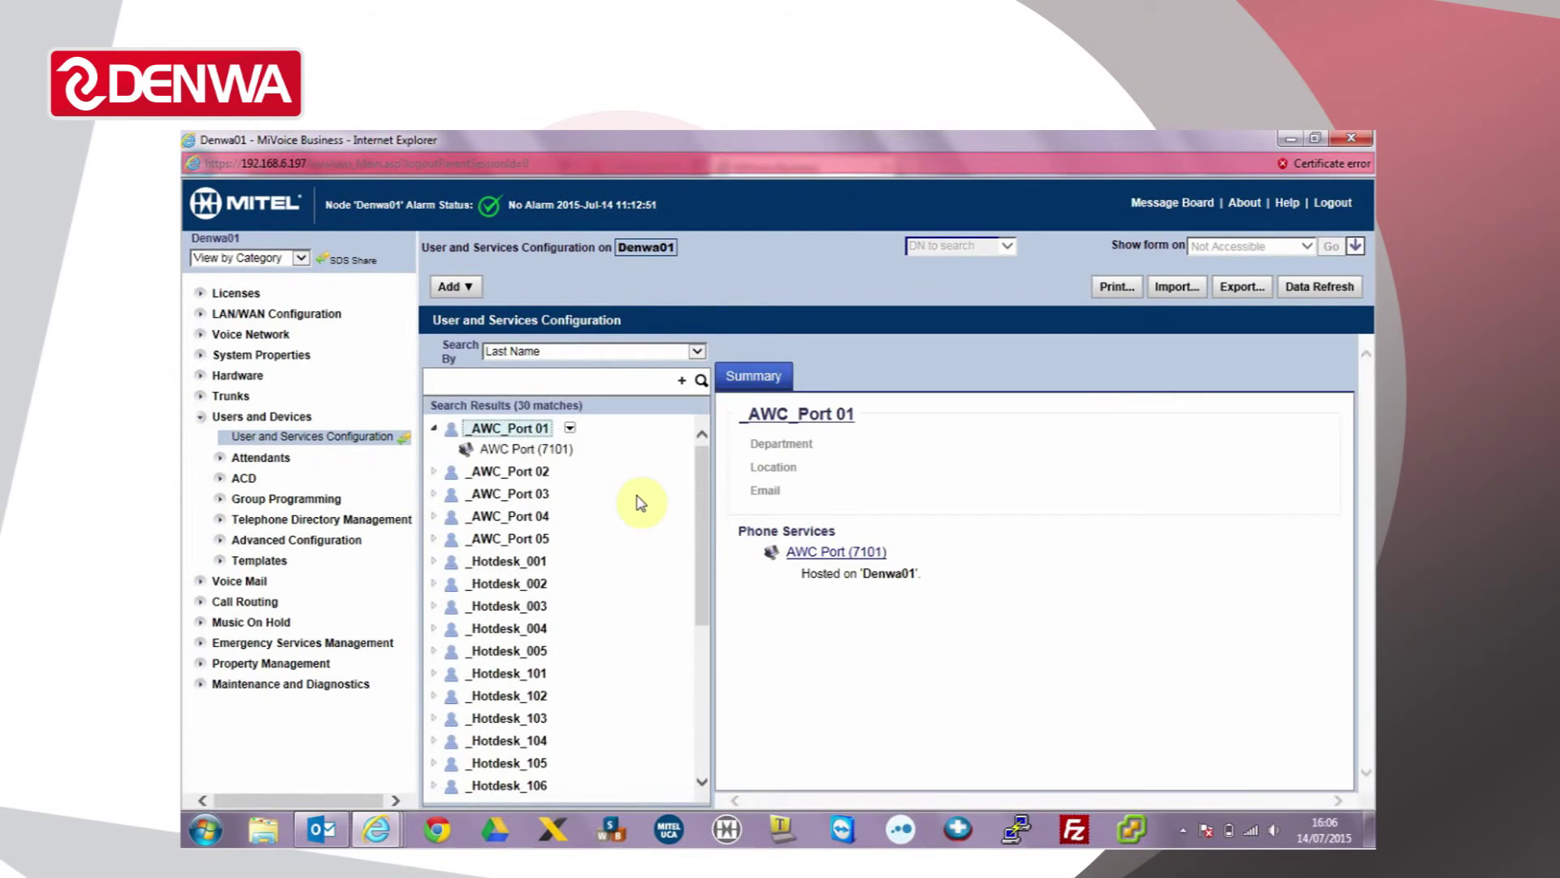
Select the user and show the Keys list of their Deskphone 1111
{"action": "left_click_drag", "start_coordinate": [703, 491], "coordinate": [699, 771]}
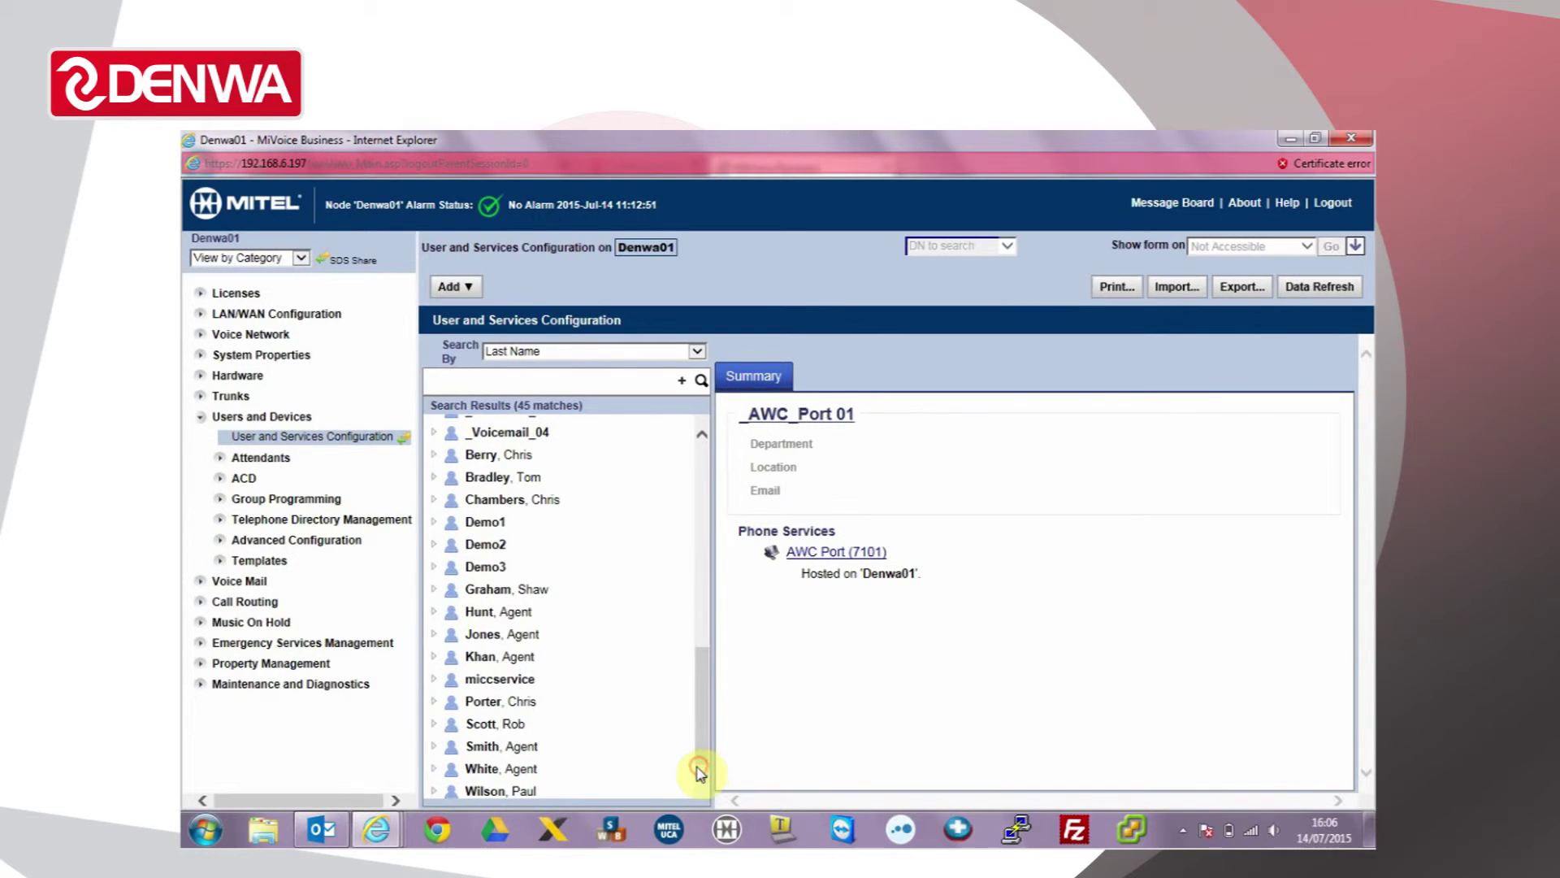
{"action": "left_click", "coordinate": [500, 789]}
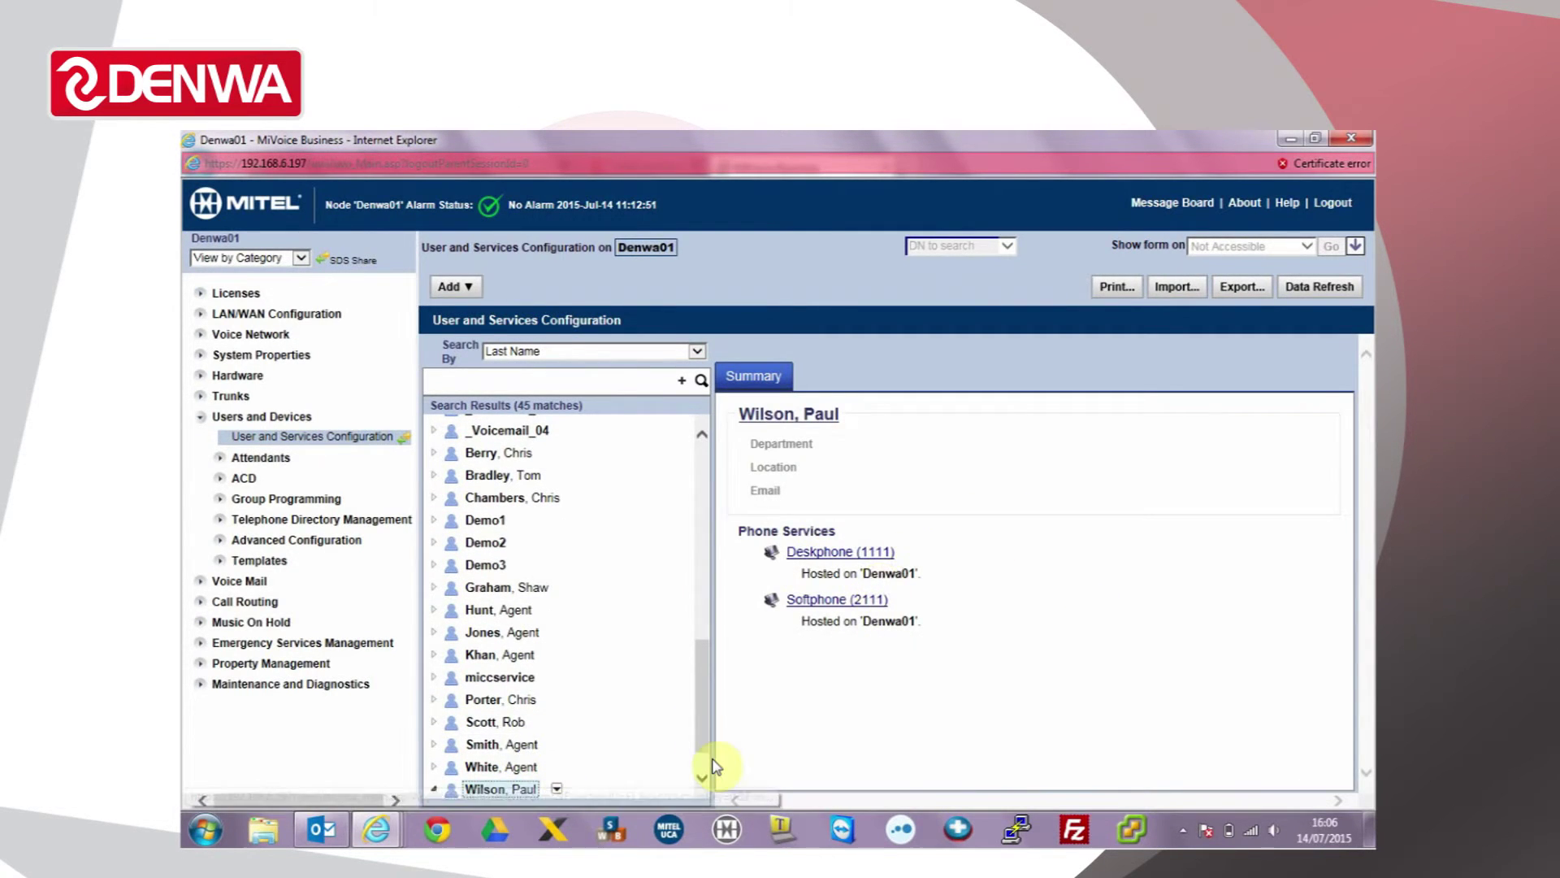
{"action": "left_click", "coordinate": [573, 768]}
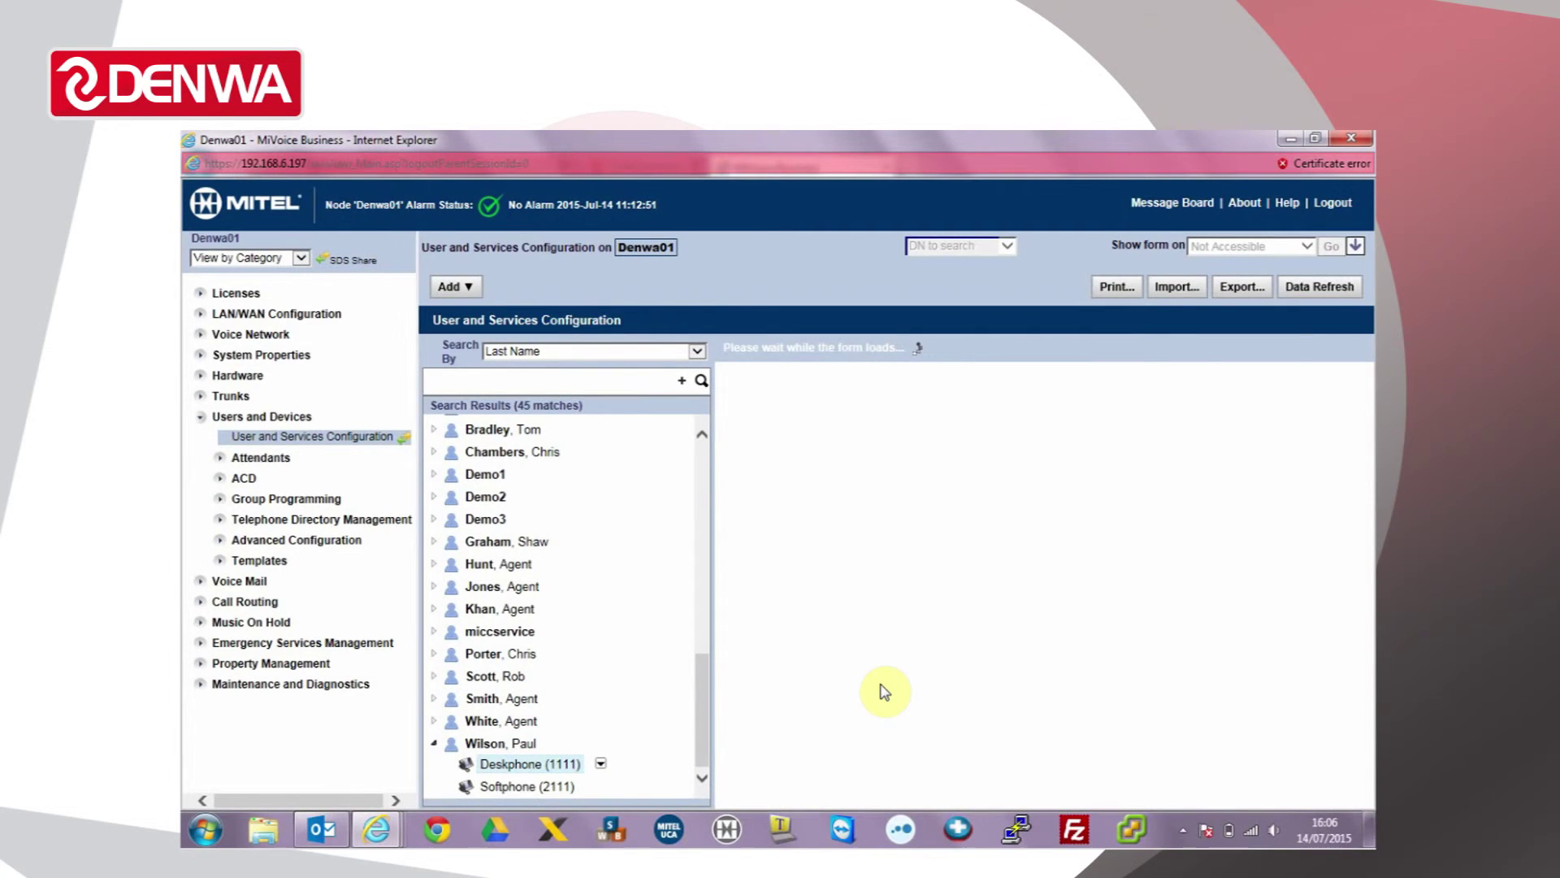
{"action": "left_click", "coordinate": [730, 398]}
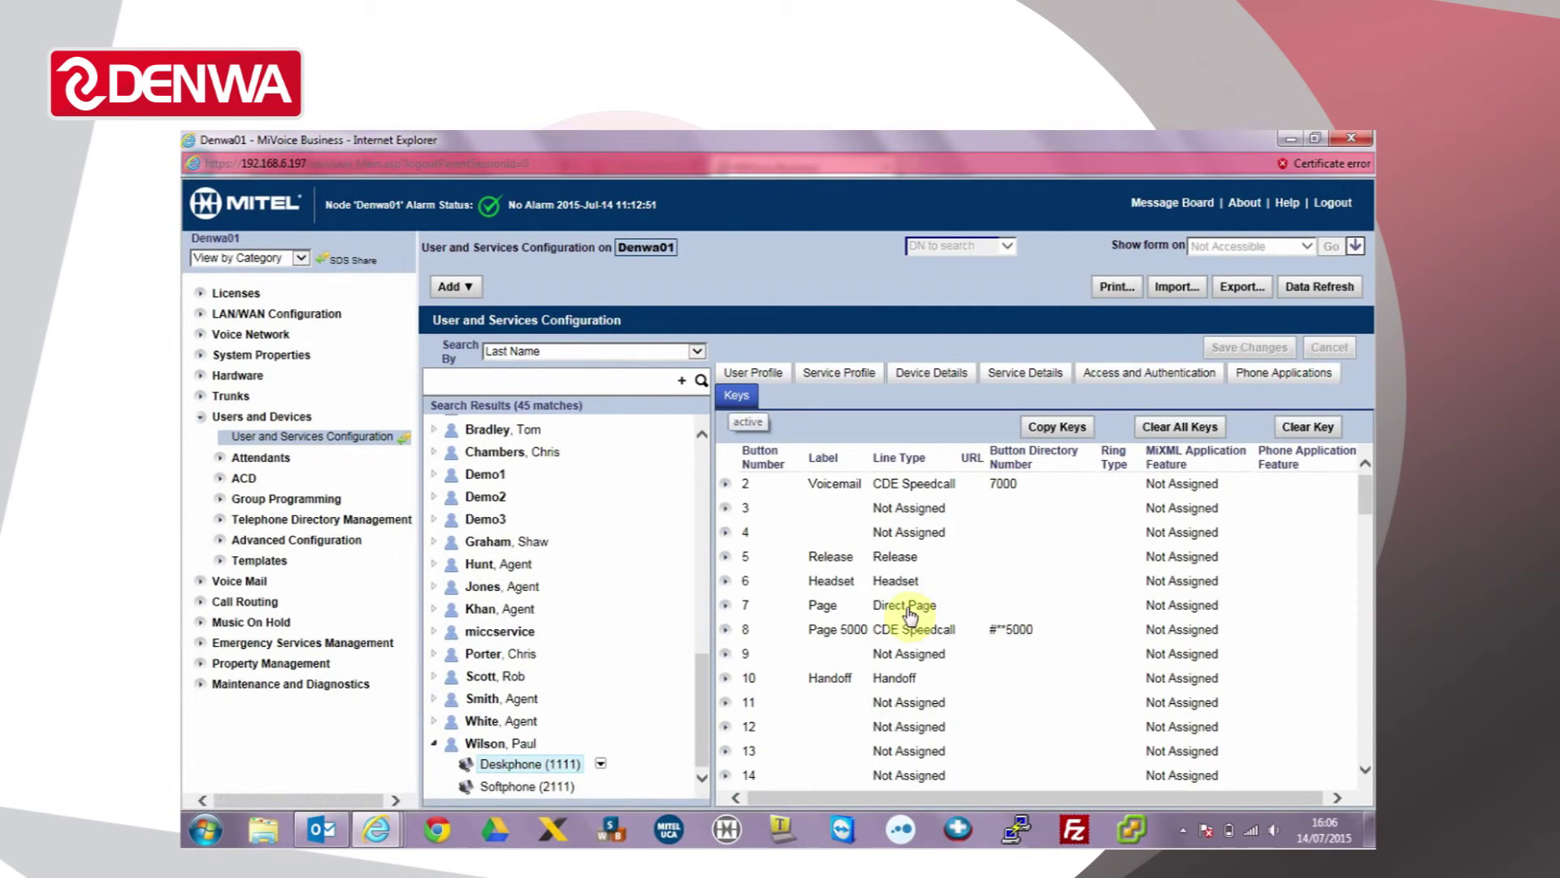
{"action": "left_click", "coordinate": [908, 607]}
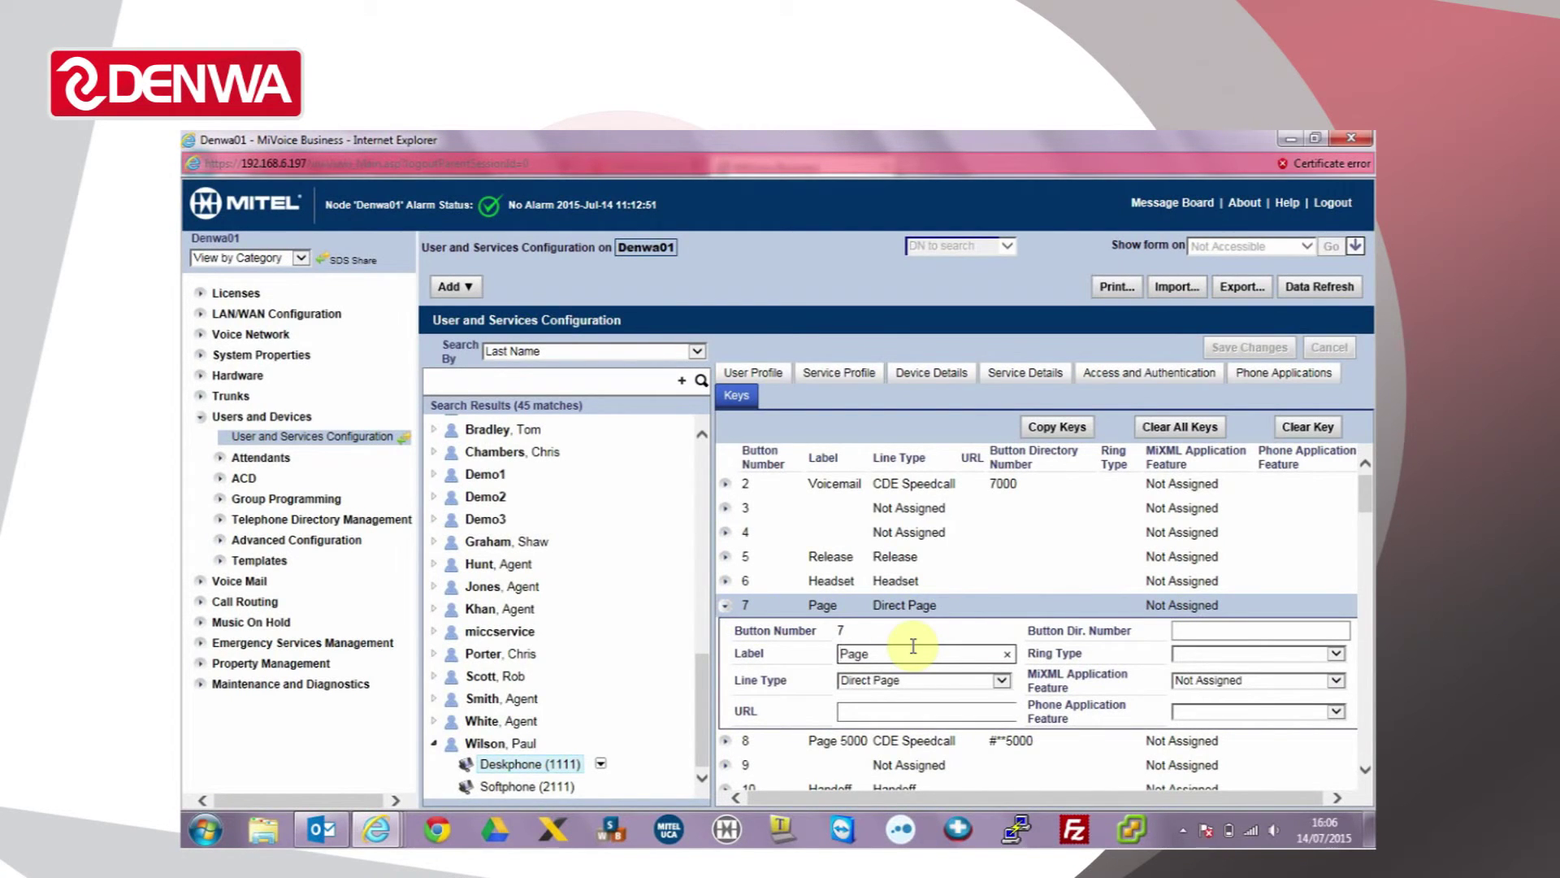
{"action": "left_click", "coordinate": [1001, 680]}
{"action": "left_click", "coordinate": [998, 678]}
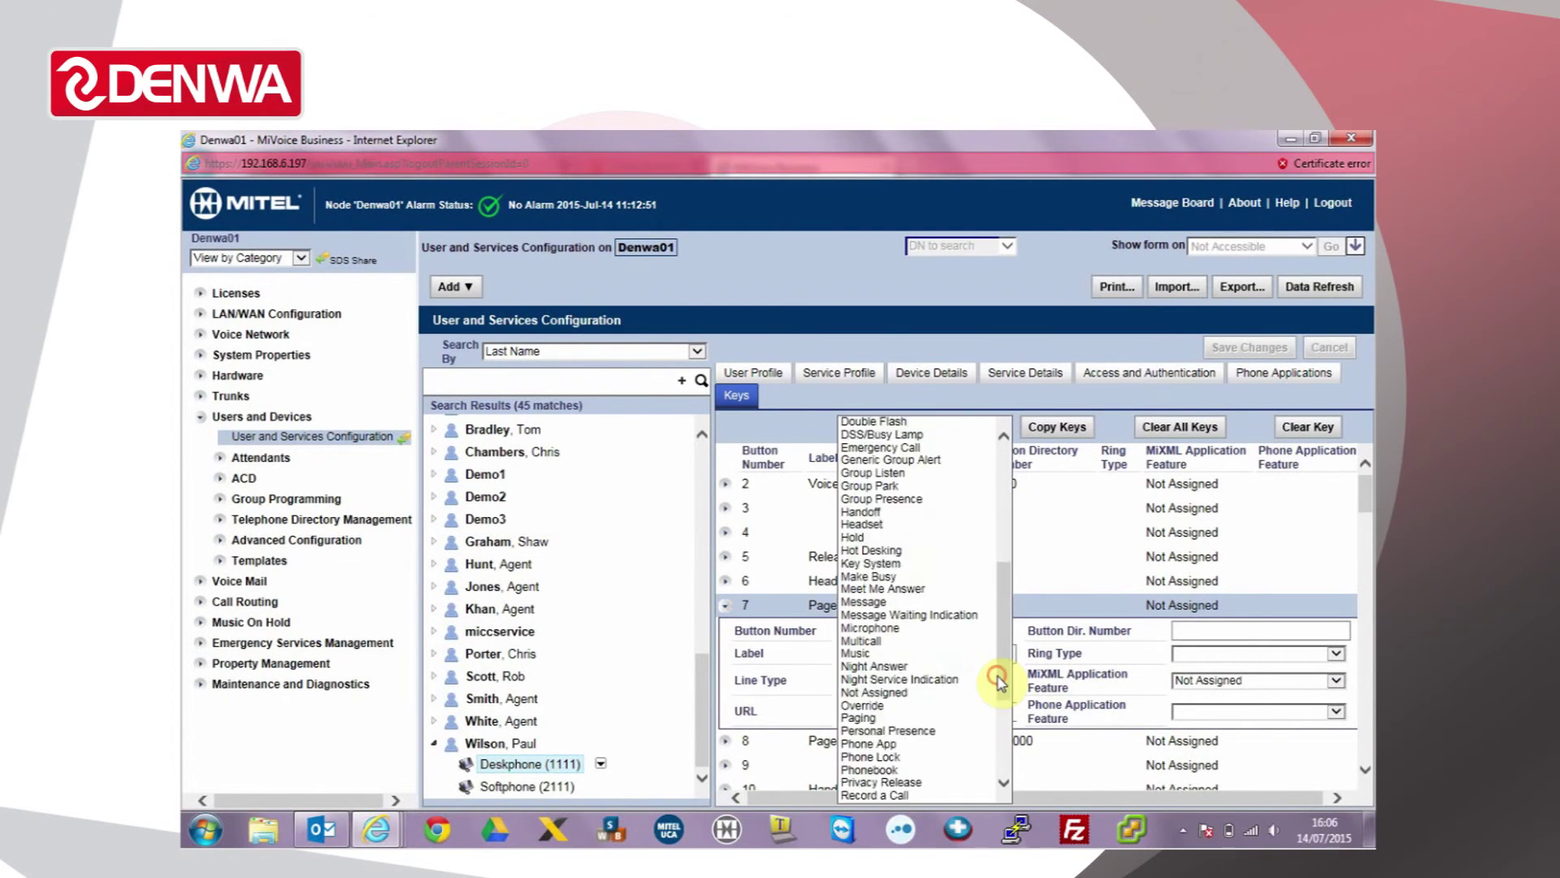
{"action": "left_click", "coordinate": [998, 679]}
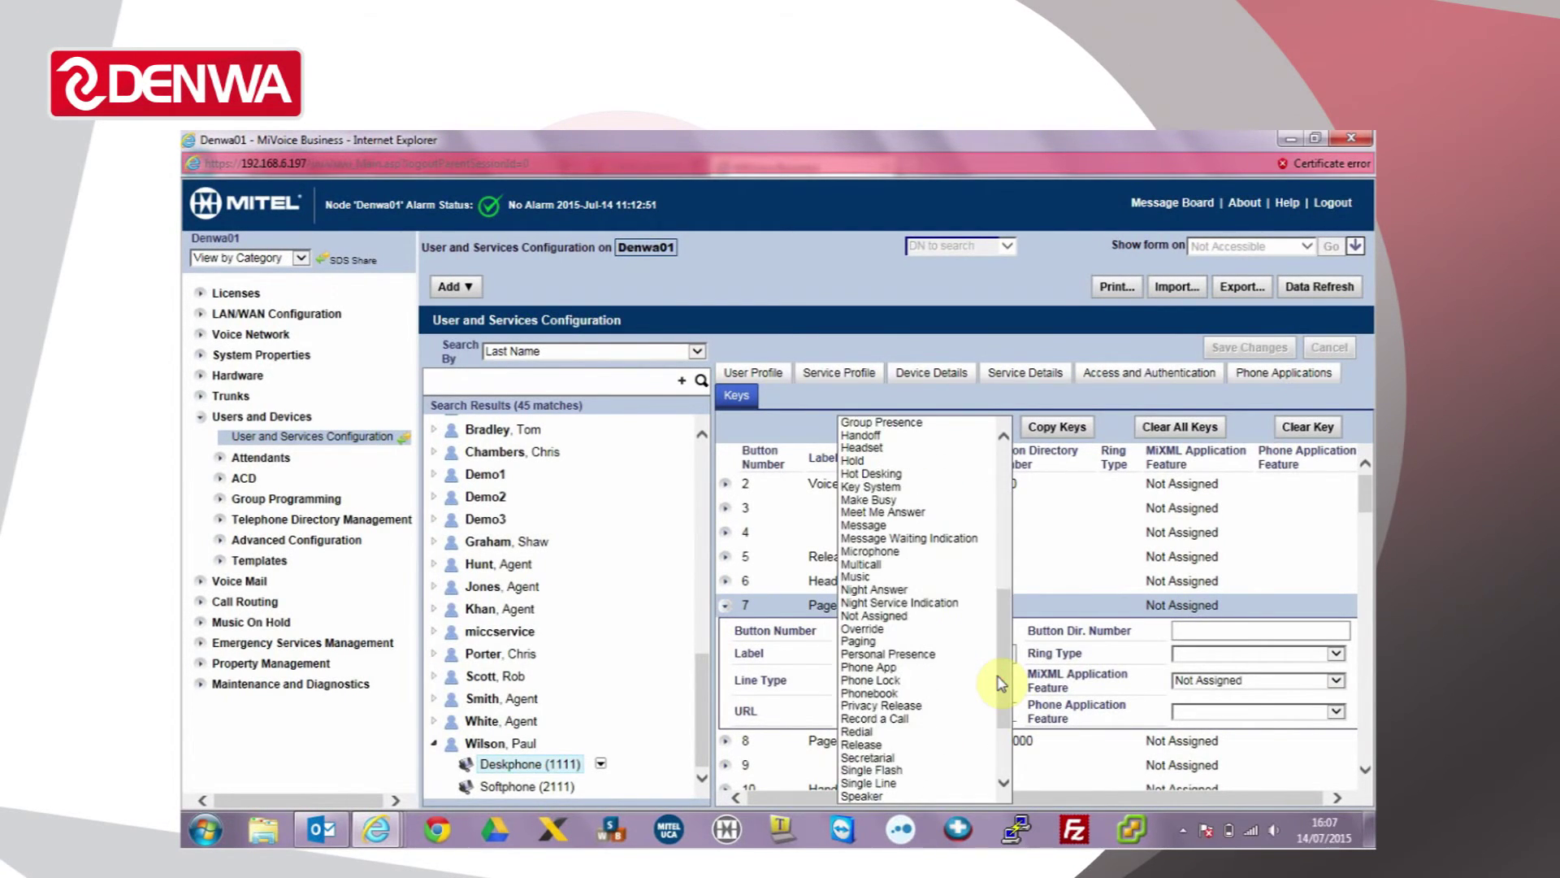
{"action": "left_click", "coordinate": [1250, 611]}
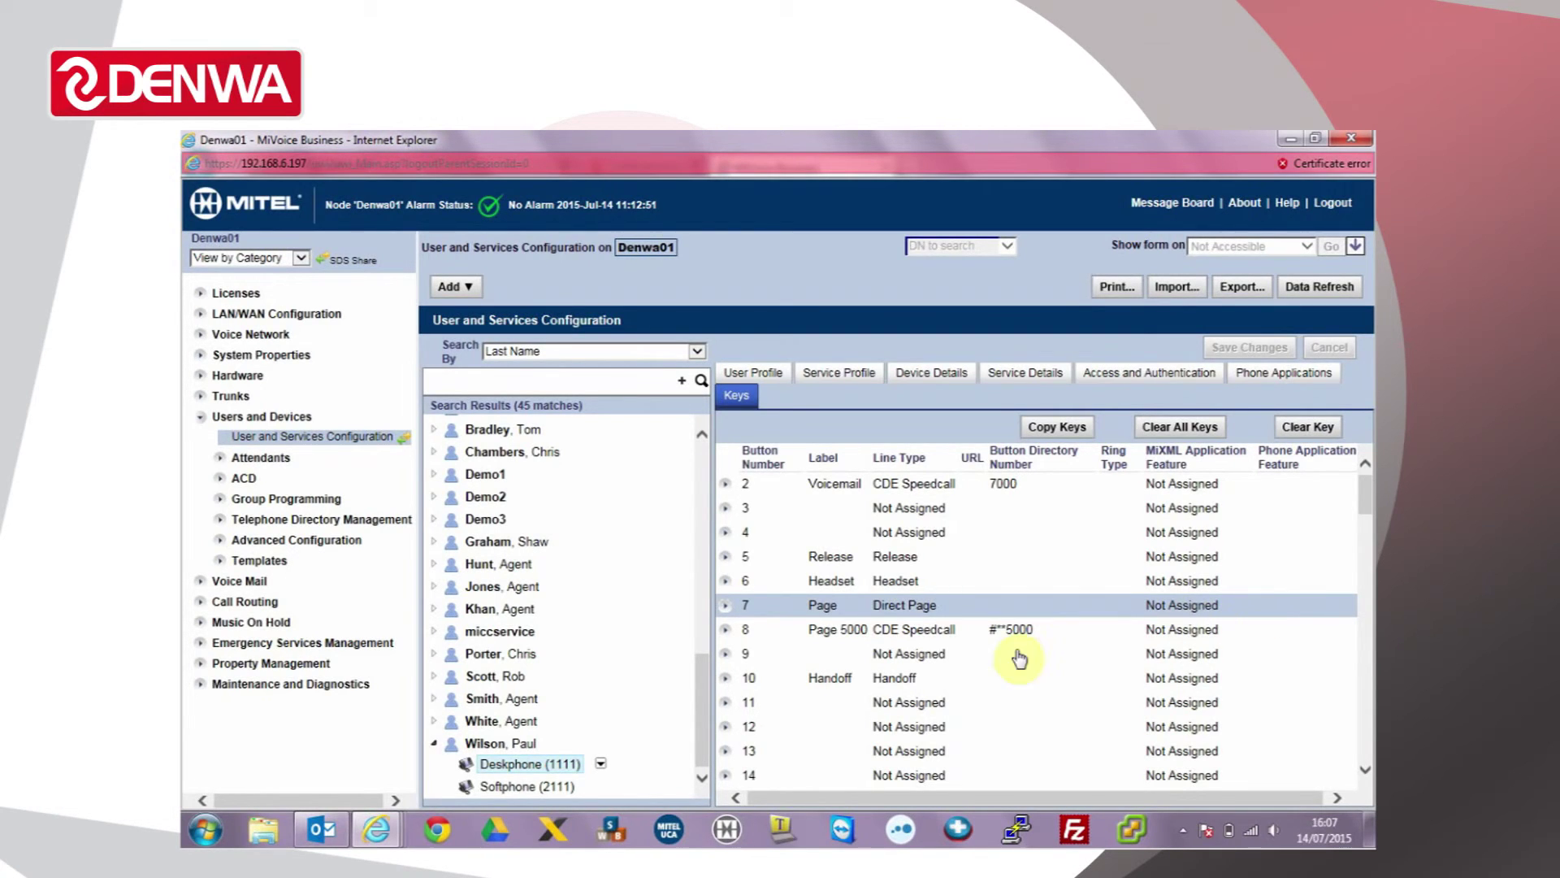
{"action": "left_click", "coordinate": [962, 636]}
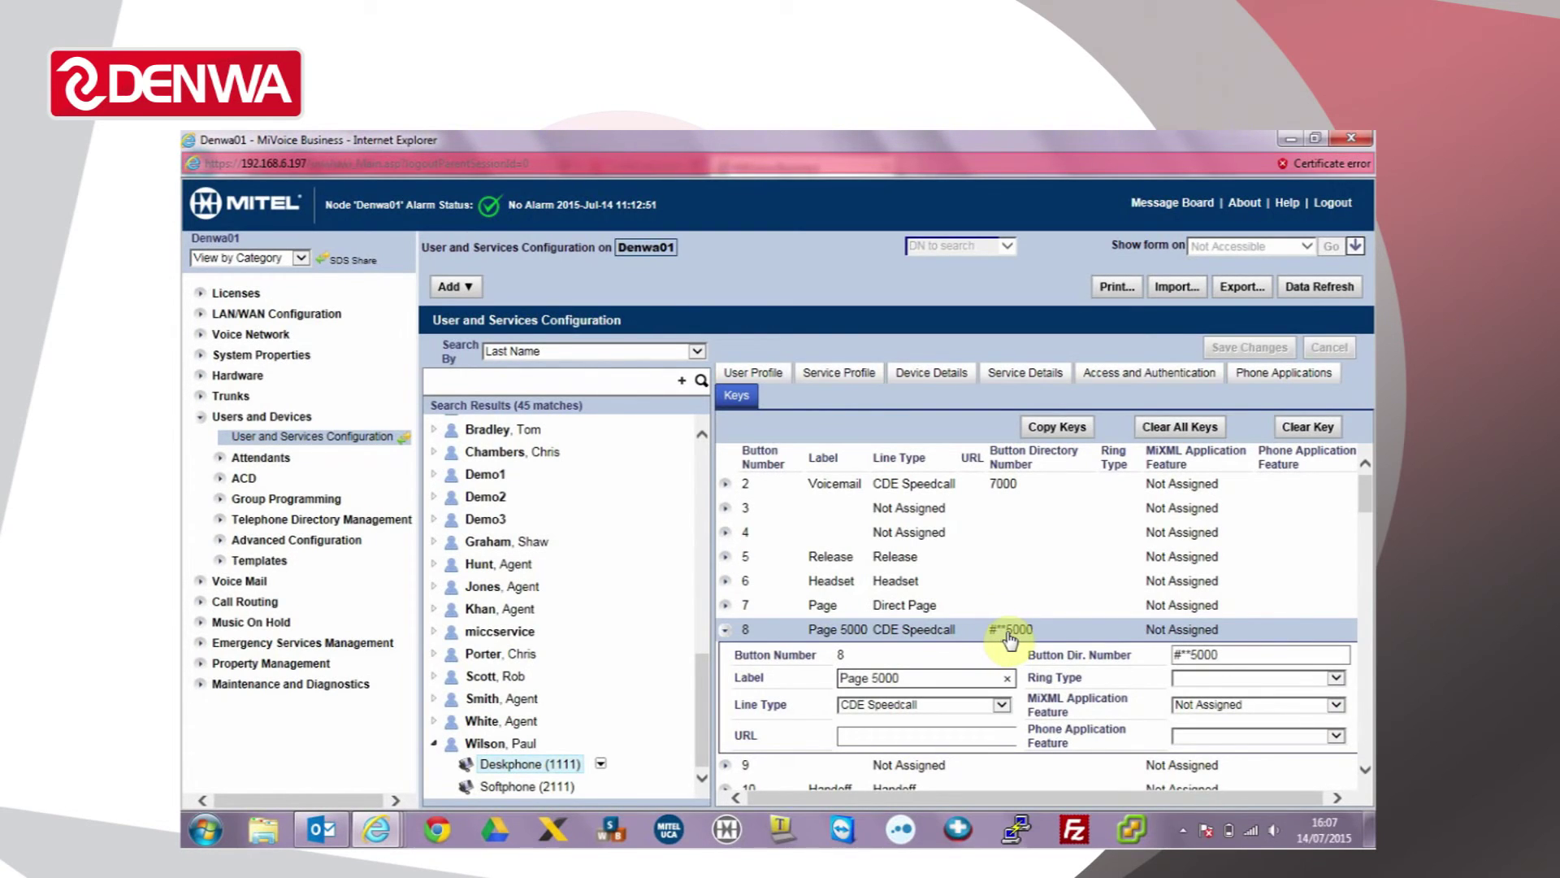
{"action": "left_click", "coordinate": [726, 630]}
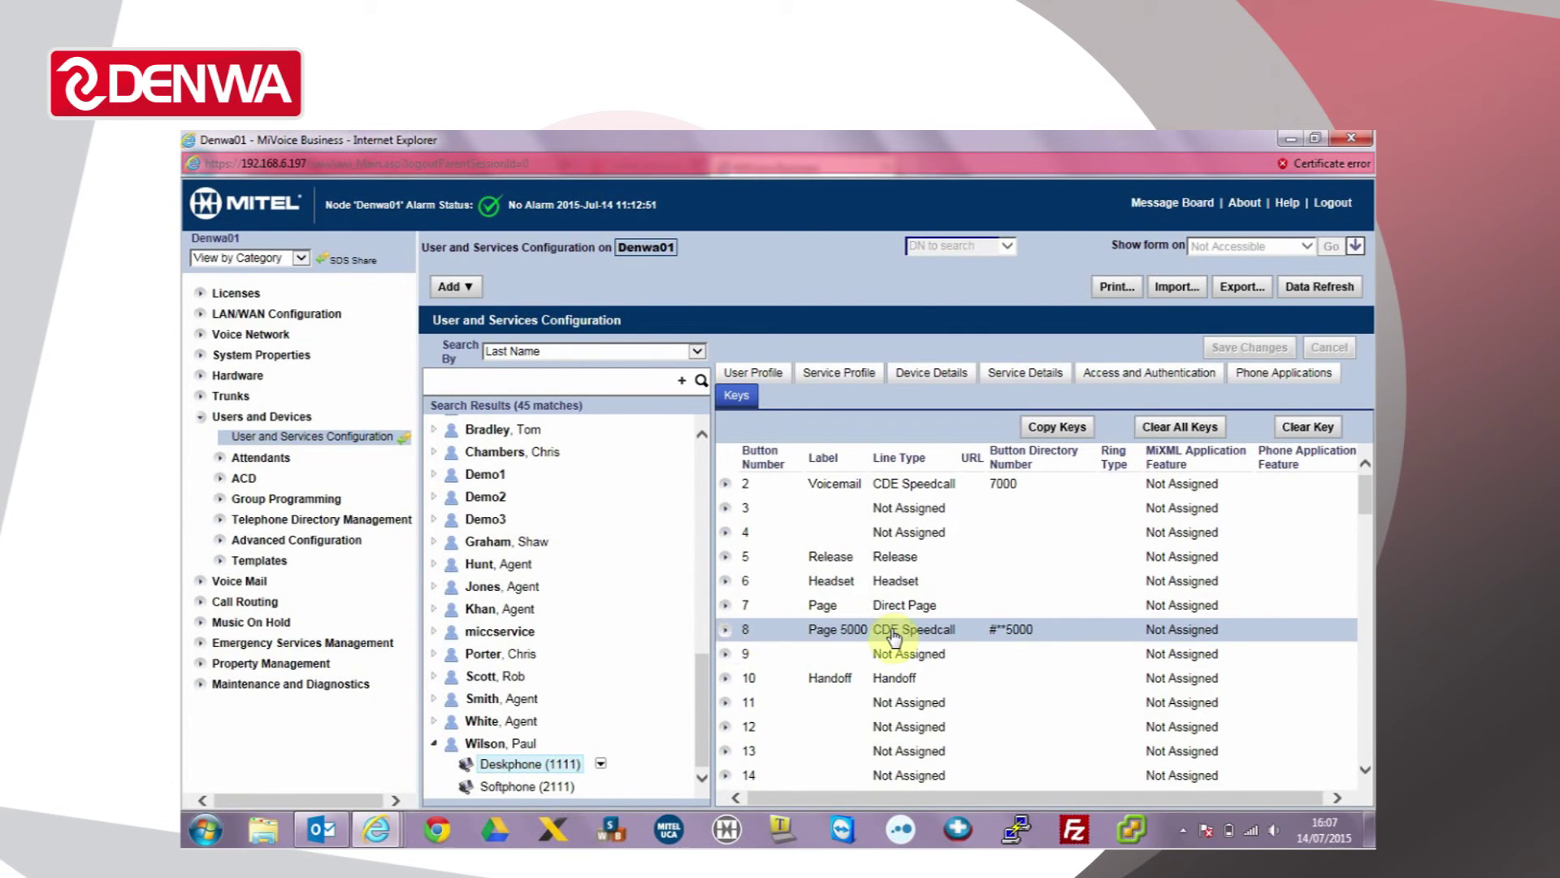